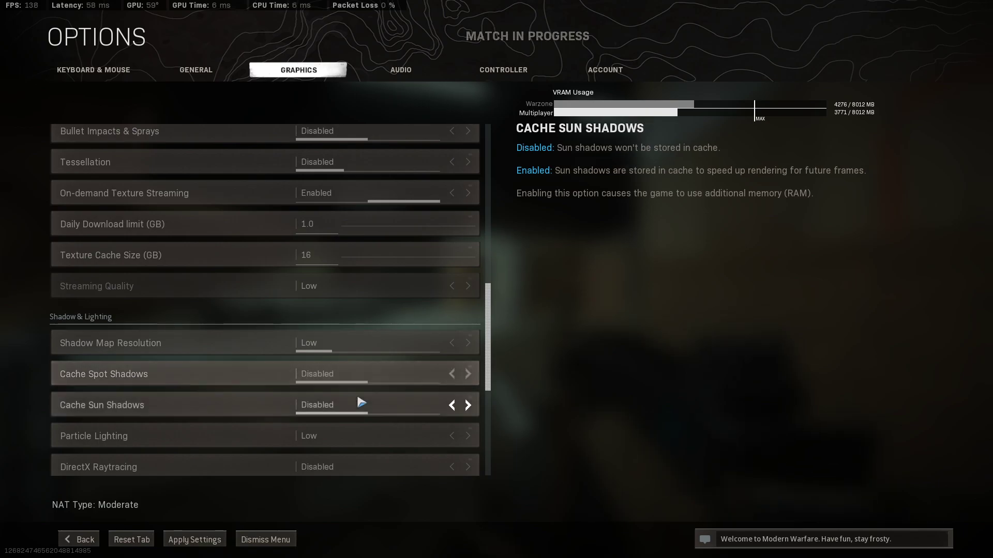
# - Review the remaining Shadow & Lighting and Post Processing Effects options, including Film Grain, and apply the graphics settings
pyautogui.scroll(-1, 336, 408)
pyautogui.scroll(-1, 357, 409)
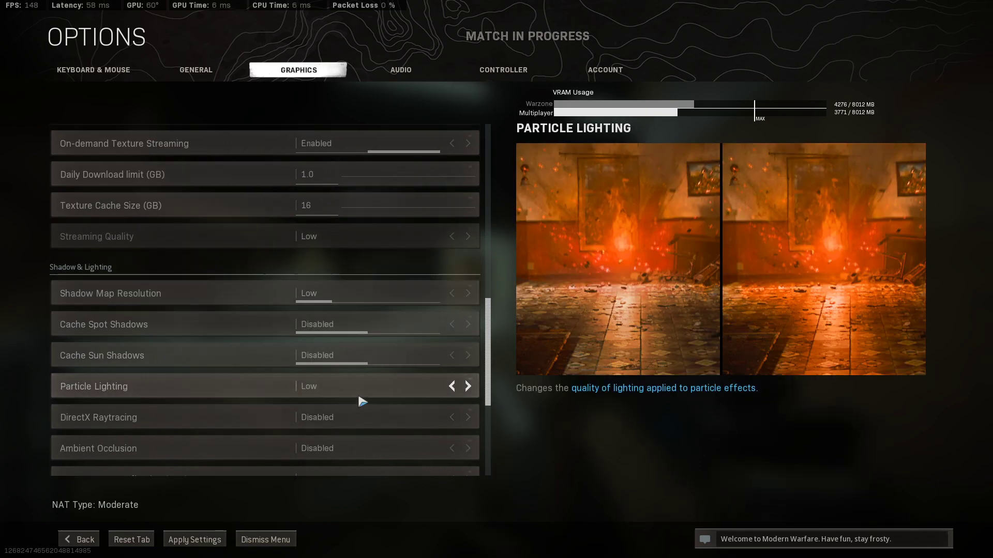
pyautogui.scroll(-1, 362, 408)
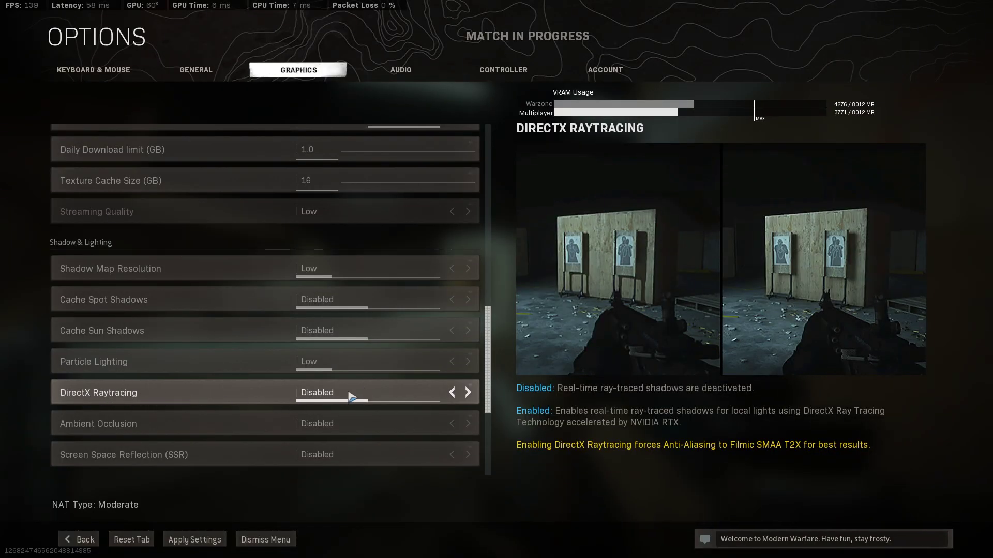
pyautogui.scroll(-1, 355, 398)
pyautogui.scroll(-1, 369, 407)
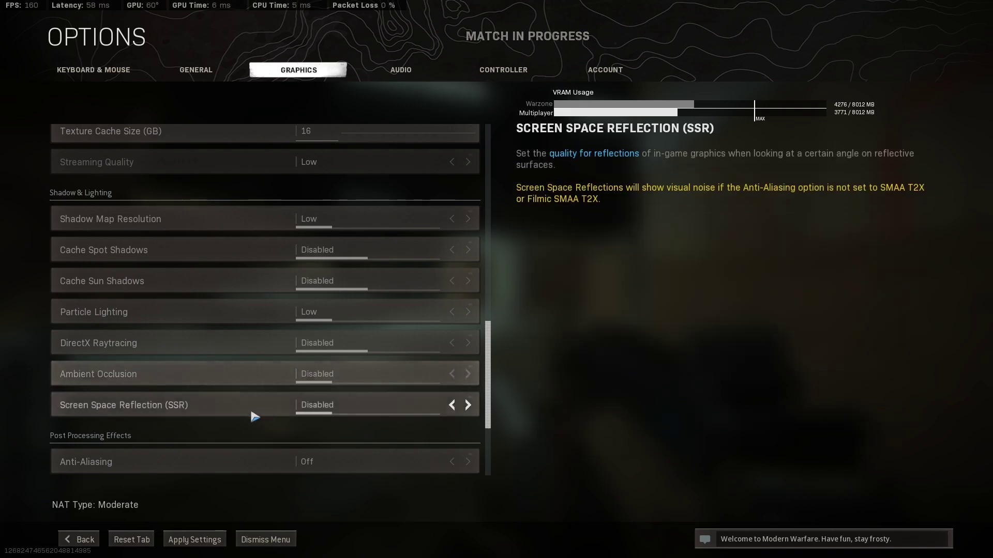
pyautogui.scroll(-1, 370, 403)
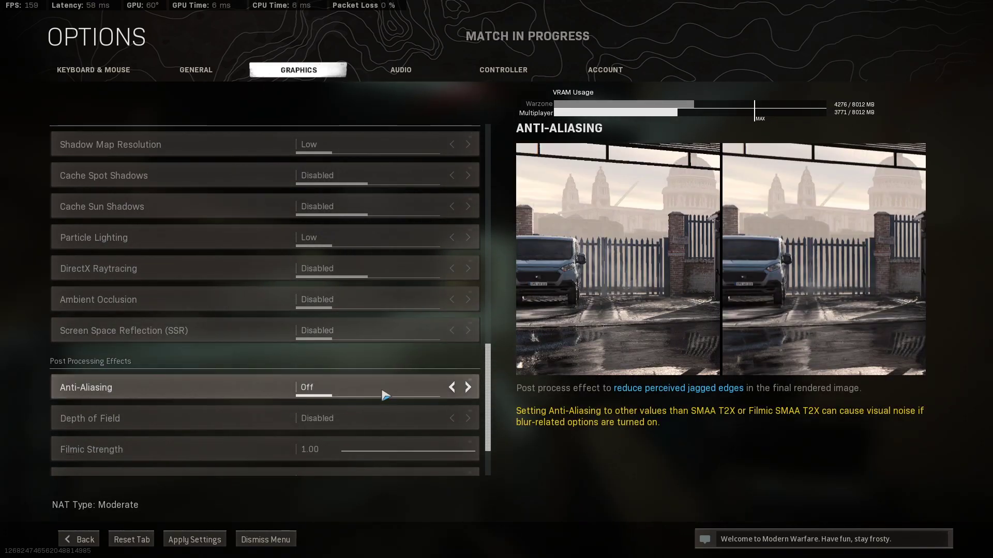
pyautogui.scroll(-1, 383, 390)
pyautogui.scroll(-1, 370, 401)
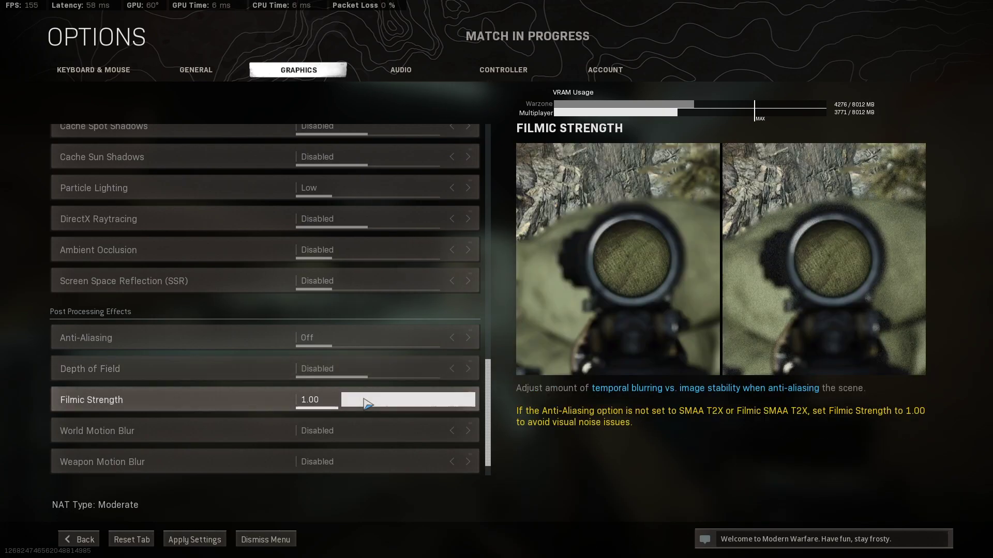
pyautogui.scroll(-1, 369, 403)
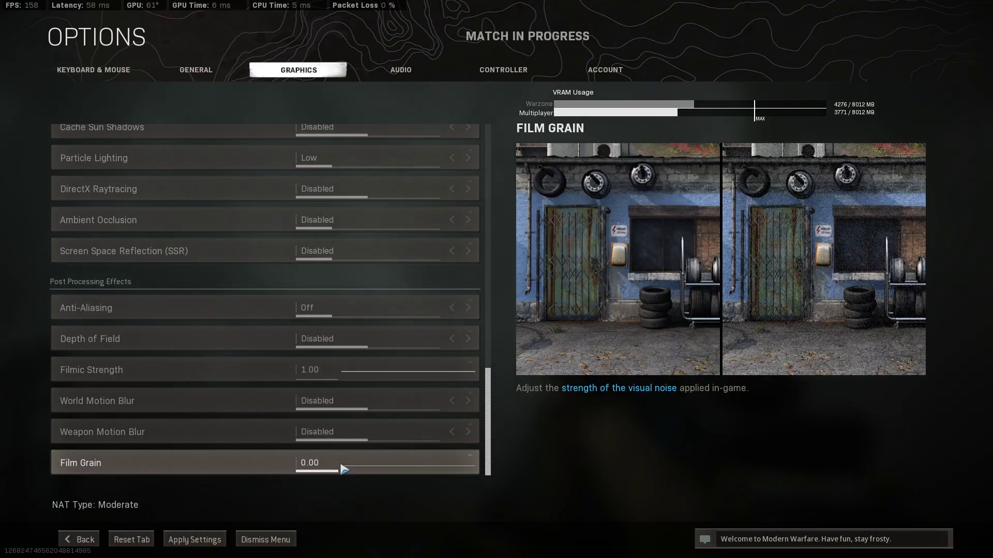
pyautogui.click(199, 547)
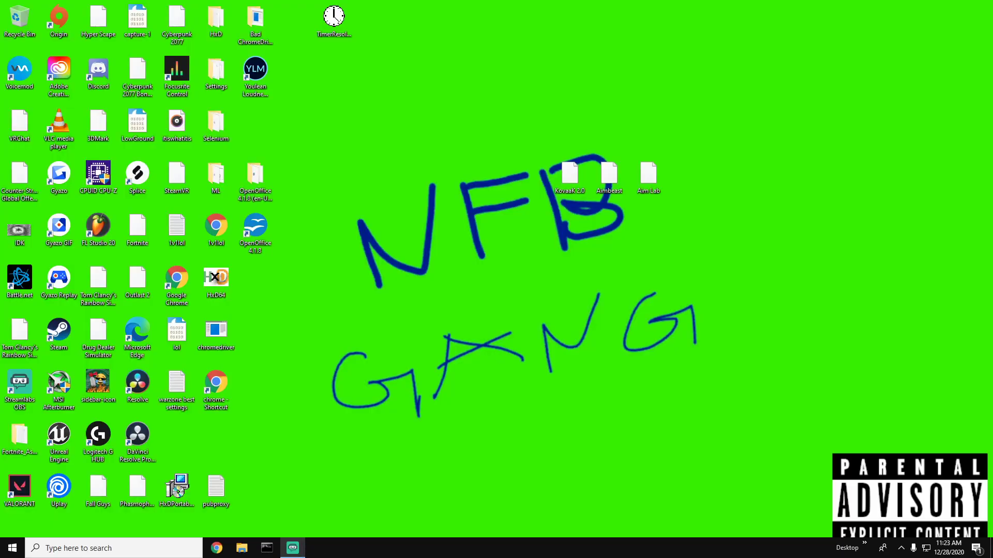
# - Open the NVIDIA Control Panel from the desktop and select Image Sharpening in the global 3D settings
pyautogui.rightClick(556, 318)
pyautogui.click(578, 394)
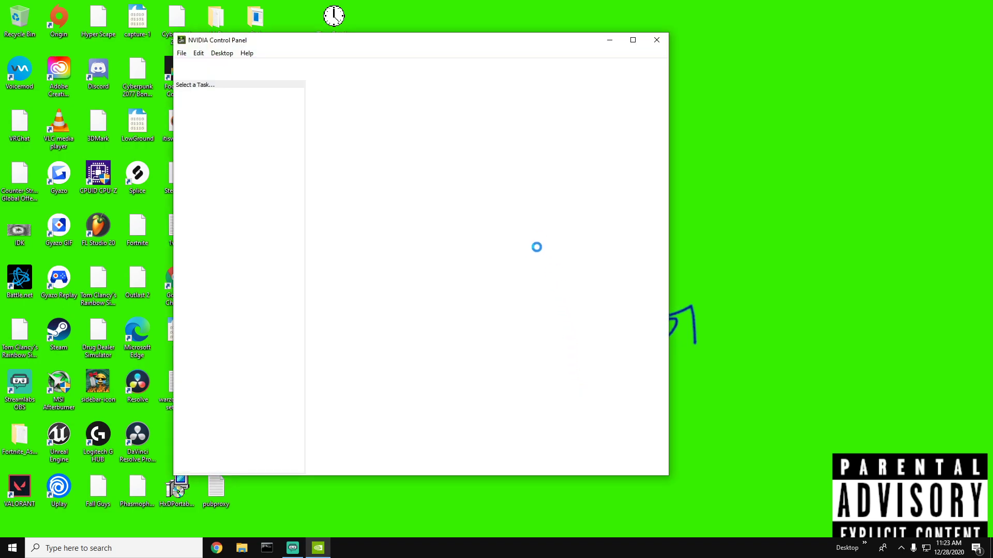
pyautogui.moveTo(405, 36); pyautogui.dragTo(538, 50)
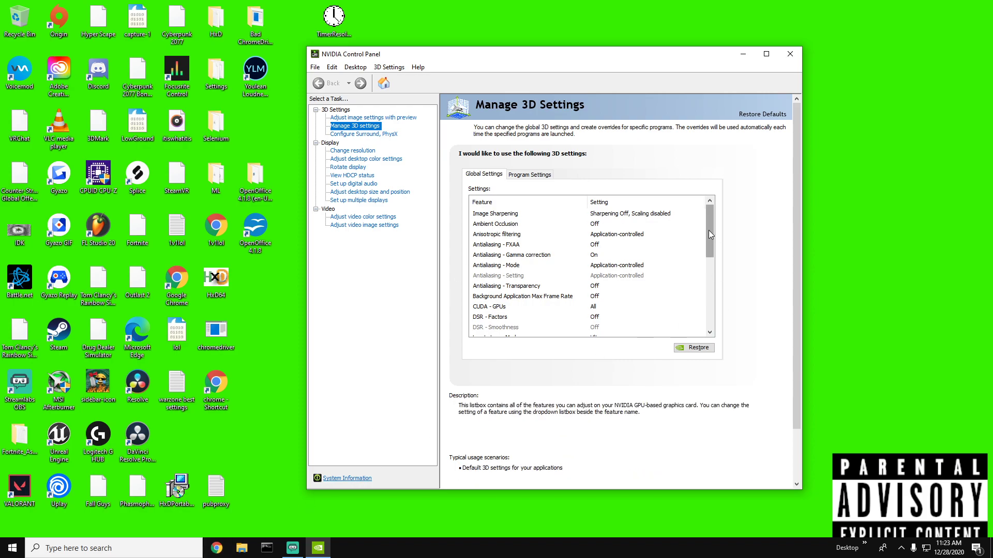
pyautogui.click(636, 218)
# - Switch to Chrome and examine NVIDIA's Warzone 144+ FPS guide, including its chart comparing graphics cards
pyautogui.click(244, 505)
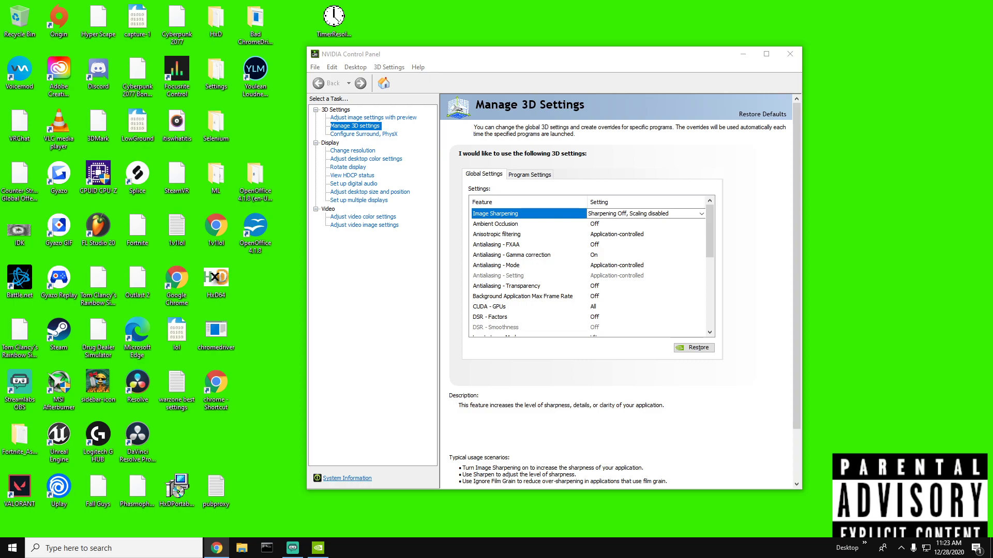
pyautogui.moveTo(78, 57); pyautogui.dragTo(672, 78)
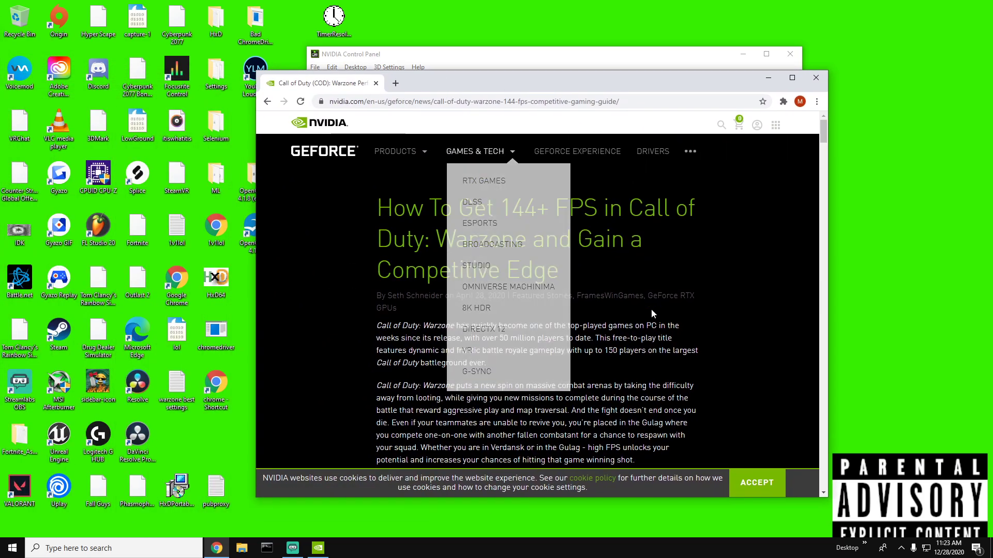
pyautogui.scroll(-6, 637, 276)
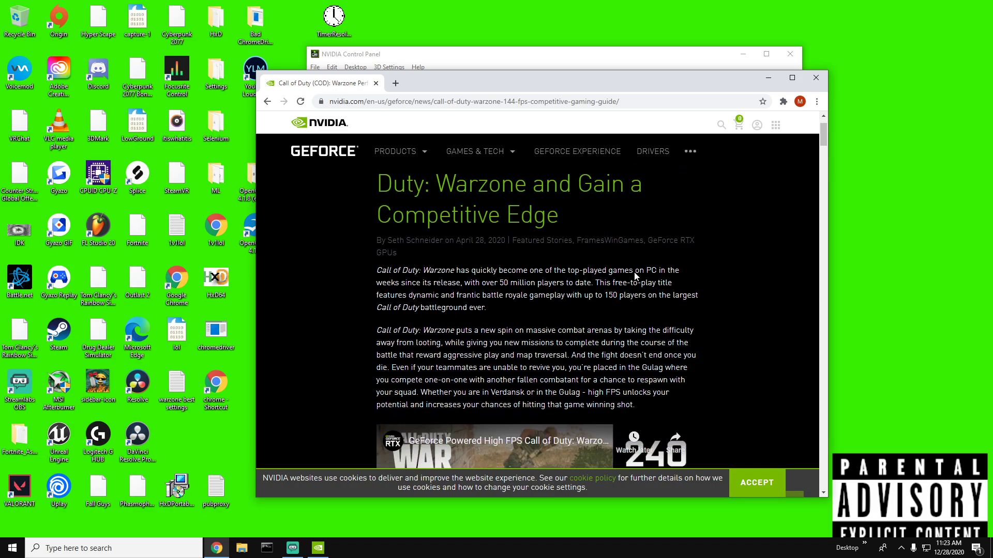
pyautogui.scroll(-18, 634, 276)
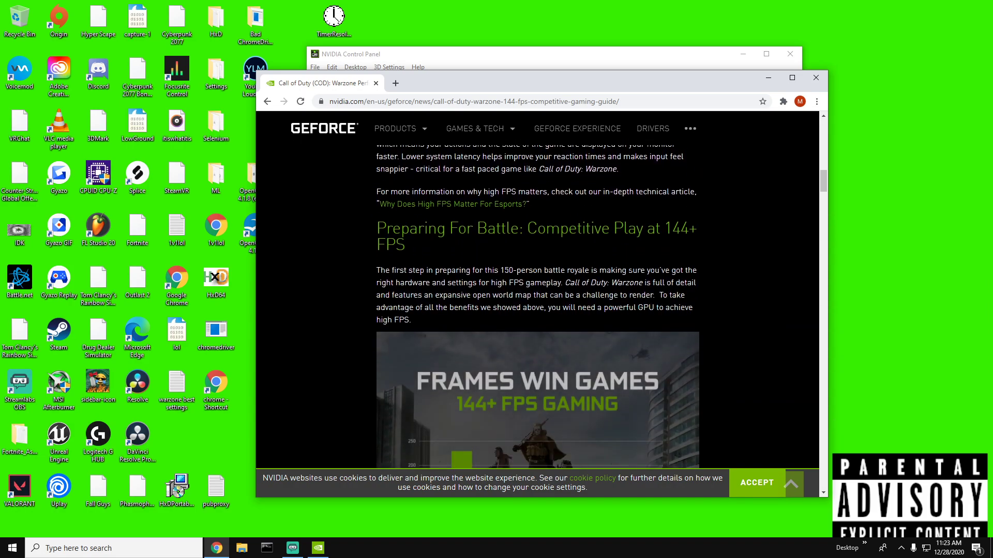
pyautogui.scroll(-10, 625, 270)
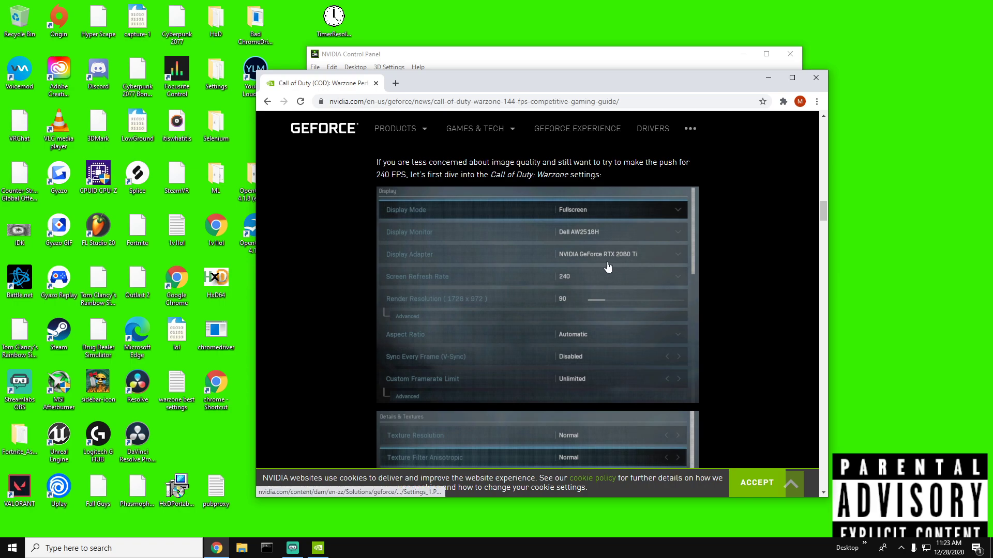
pyautogui.scroll(-10, 608, 267)
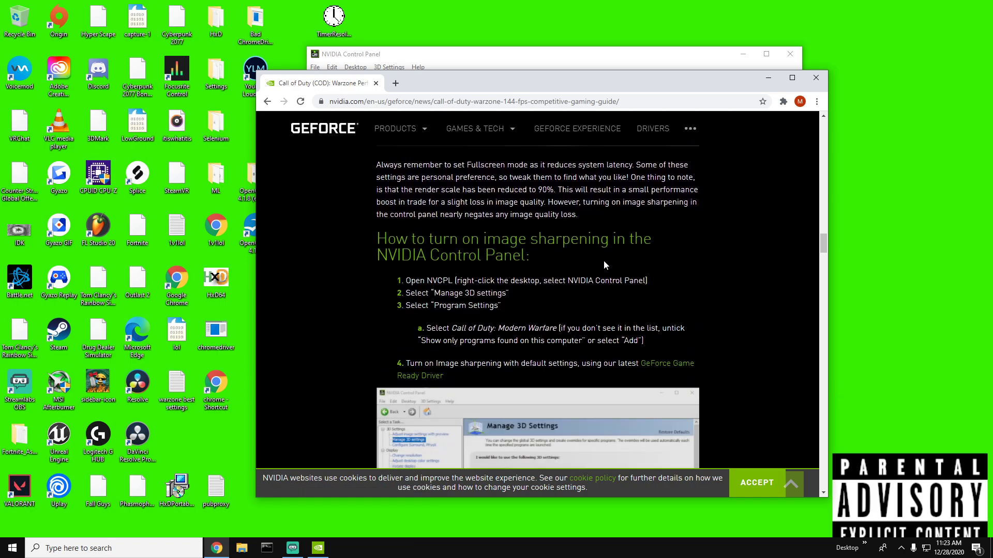
pyautogui.scroll(20, 603, 268)
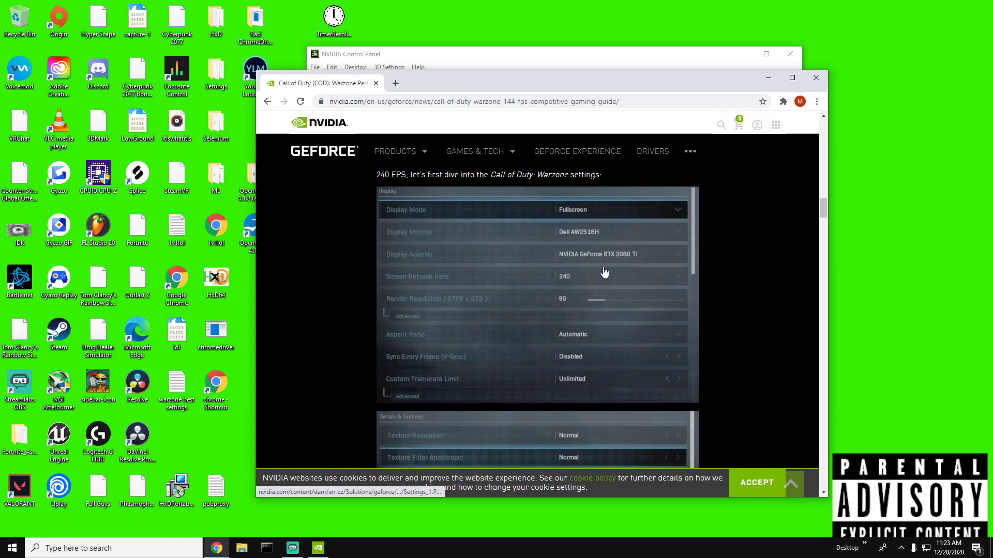
pyautogui.scroll(4, 495, 276)
pyautogui.scroll(-2, 495, 276)
pyautogui.scroll(2, 495, 276)
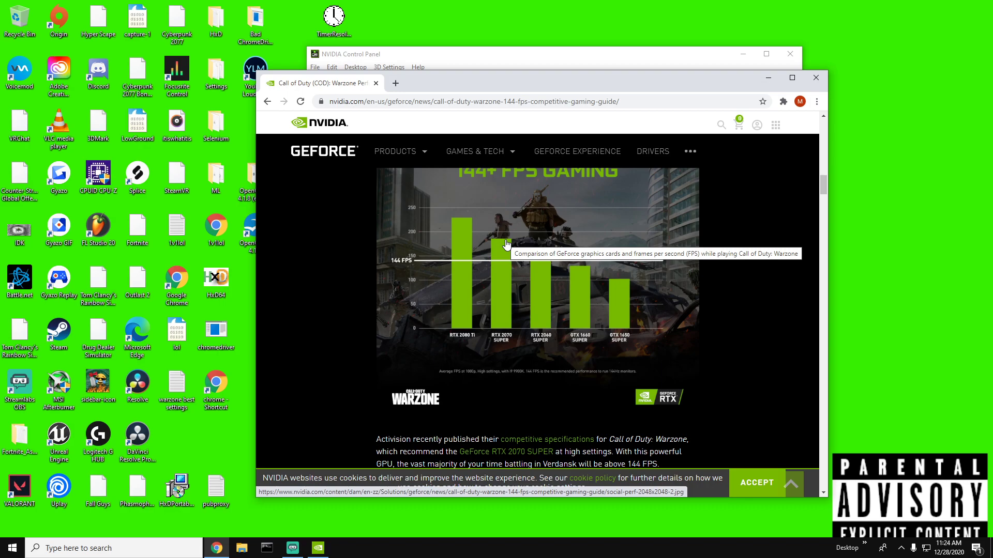
# - Examine the guide's render resolution setting and its image sharpening instructions, and close the browser window
pyautogui.scroll(-10, 507, 245)
pyautogui.scroll(-10, 515, 267)
pyautogui.scroll(-2, 516, 279)
pyautogui.scroll(4, 515, 280)
pyautogui.scroll(5, 514, 279)
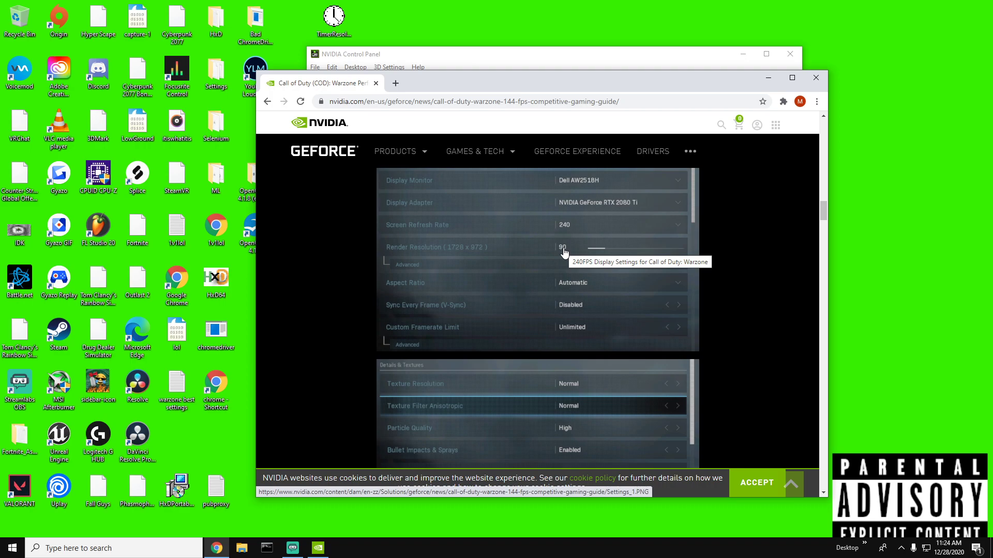
pyautogui.scroll(-12, 564, 252)
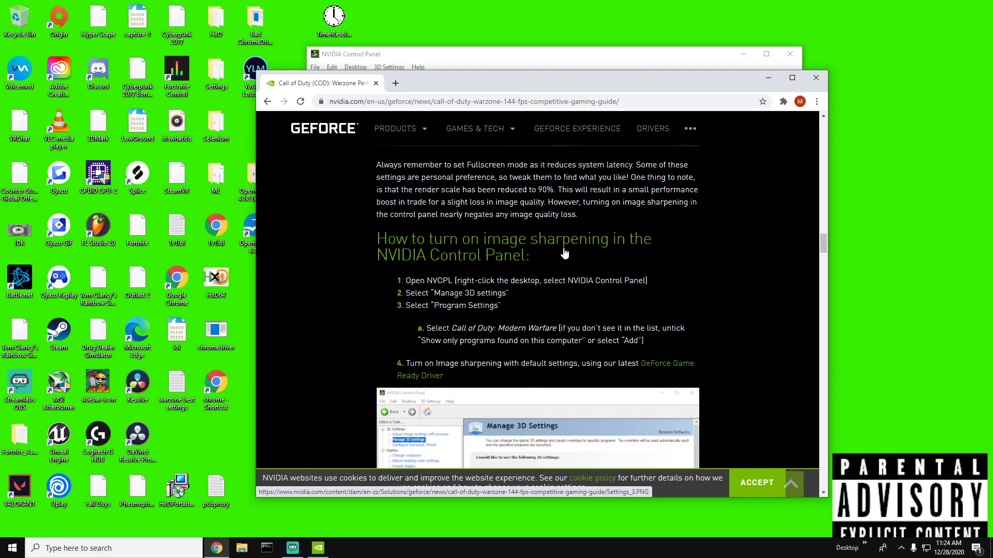
pyautogui.scroll(-2, 564, 253)
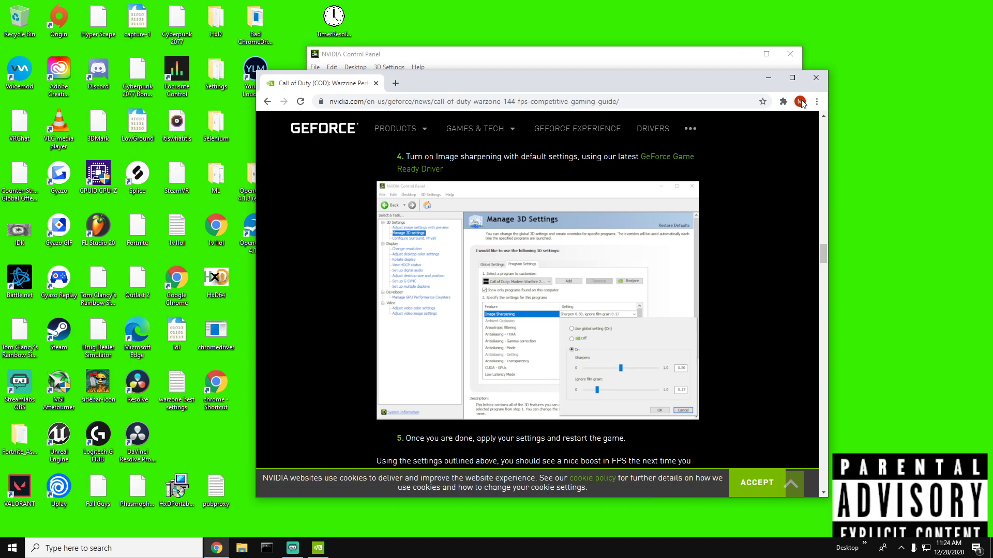
pyautogui.click(809, 81)
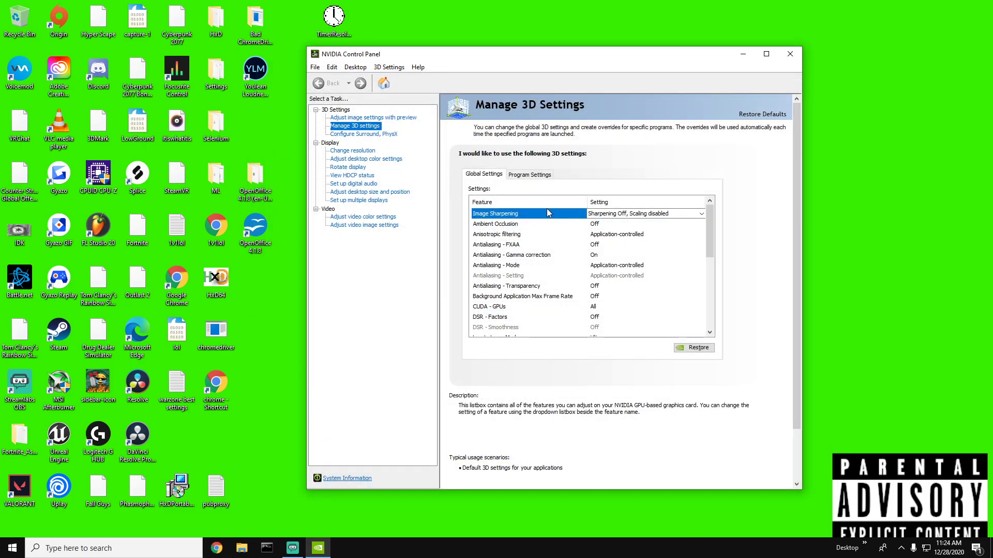
# - Examine the Image Sharpening and Ambient Occlusion entries in the global 3D settings
pyautogui.scroll(-1, 710, 222)
pyautogui.scroll(1, 711, 216)
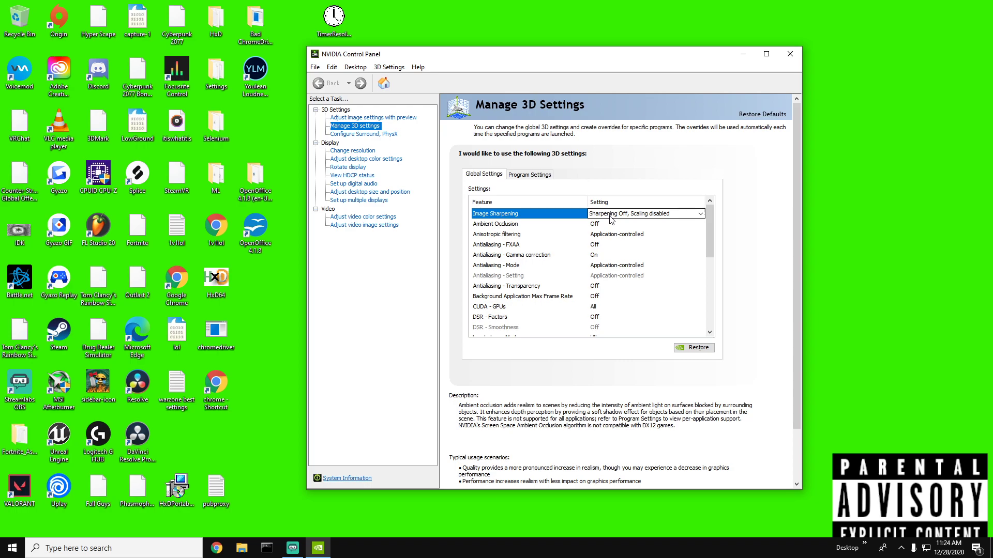
pyautogui.click(578, 232)
pyautogui.click(533, 226)
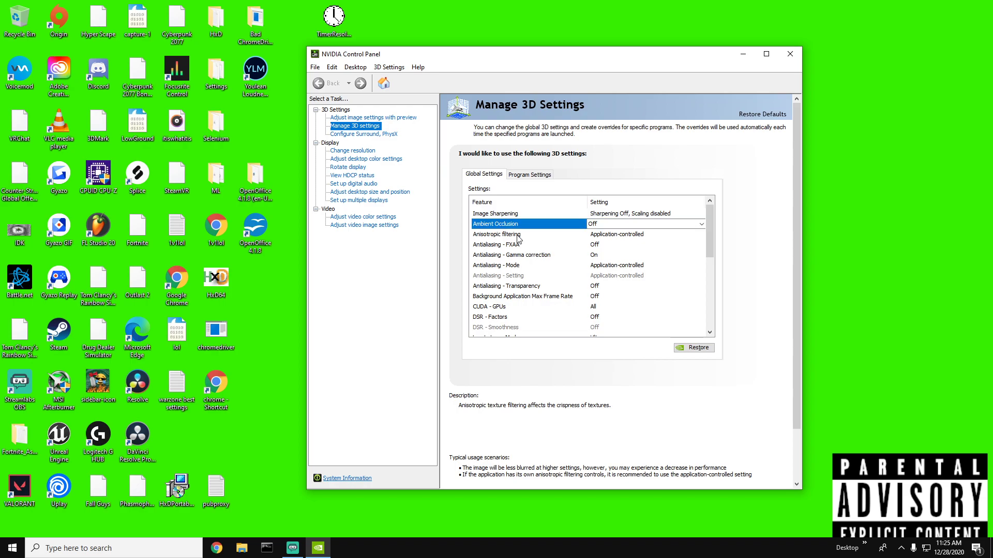
# - Set Anisotropic filtering to Application-controlled in the global 3D settings
pyautogui.click(517, 236)
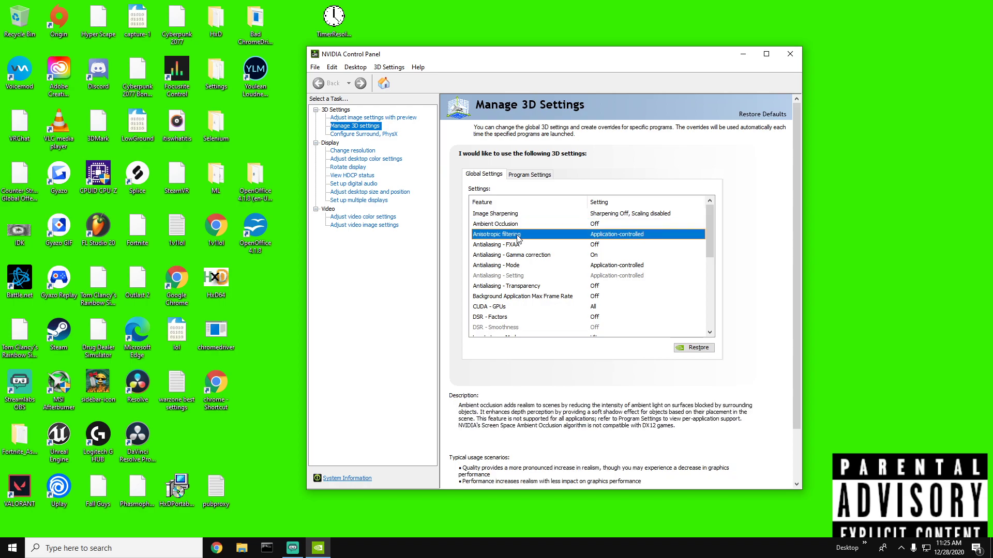
pyautogui.click(641, 235)
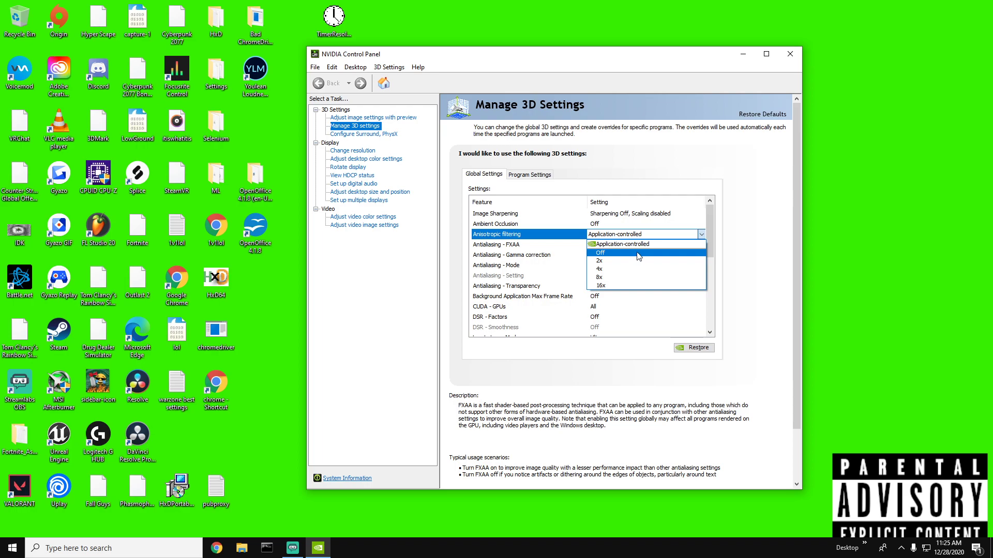
pyautogui.click(636, 246)
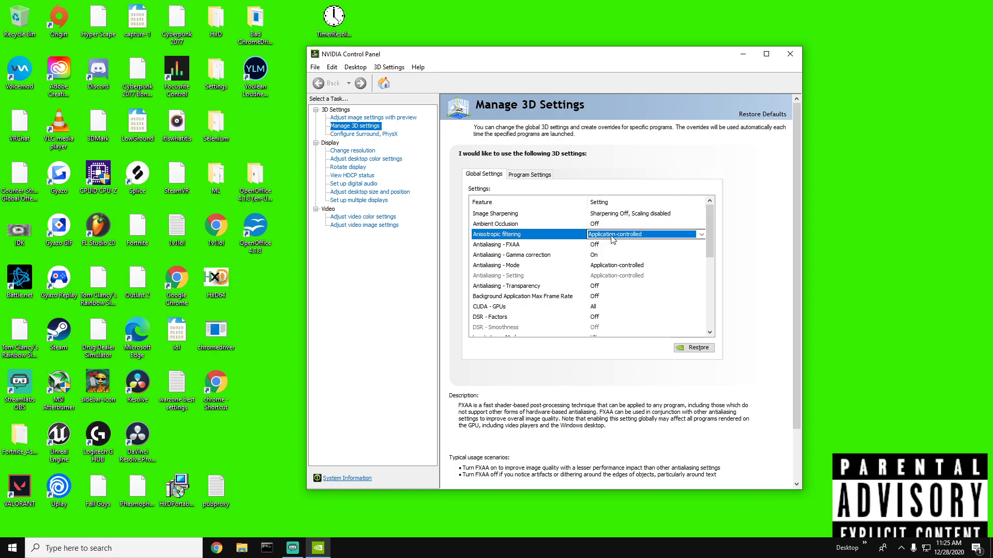
# - Check the Antialiasing - FXAA entry and set Antialiasing - Gamma correction to On
pyautogui.click(504, 248)
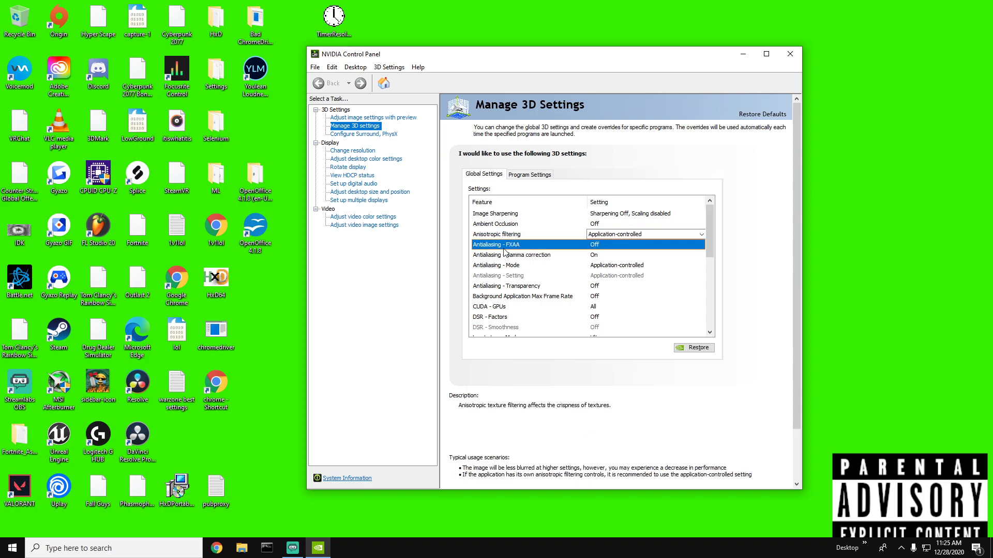
pyautogui.click(535, 259)
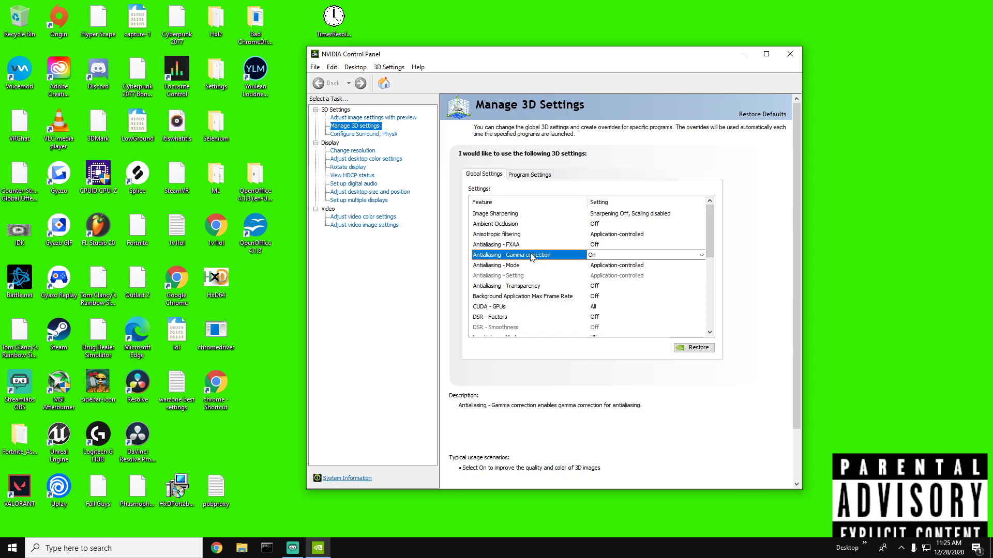
pyautogui.click(629, 257)
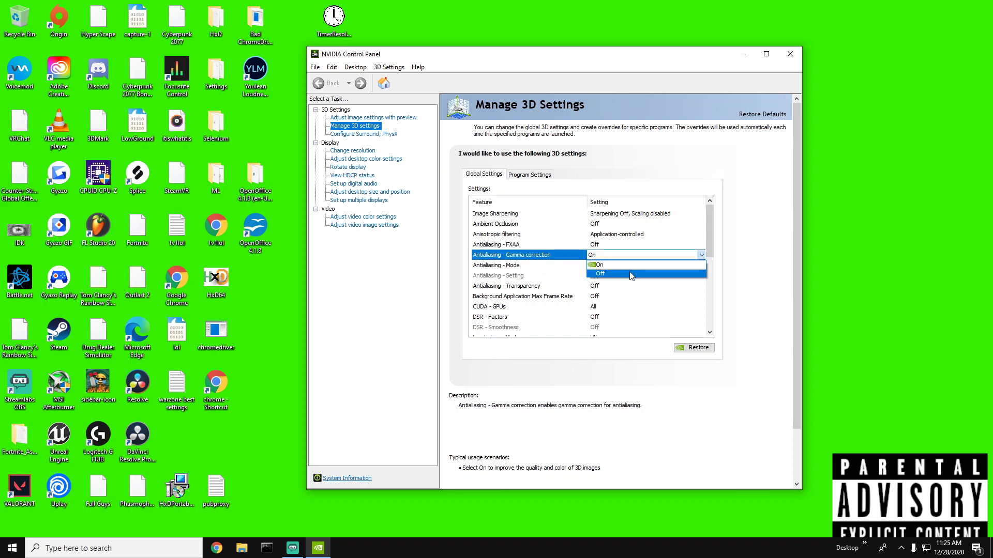
pyautogui.click(626, 265)
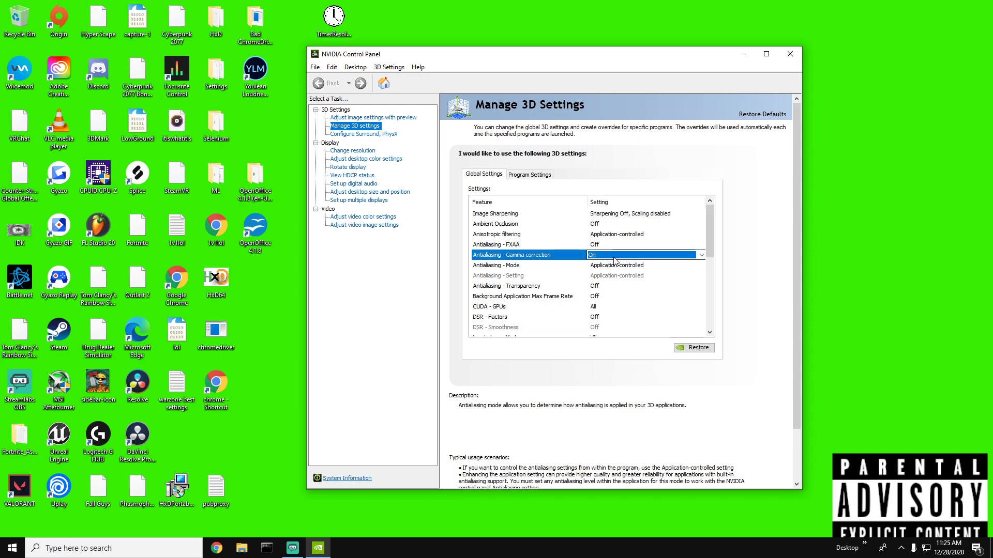
# - Examine the Antialiasing - Mode and DSR - Factors entries in the global 3D settings
pyautogui.click(525, 269)
pyautogui.click(650, 267)
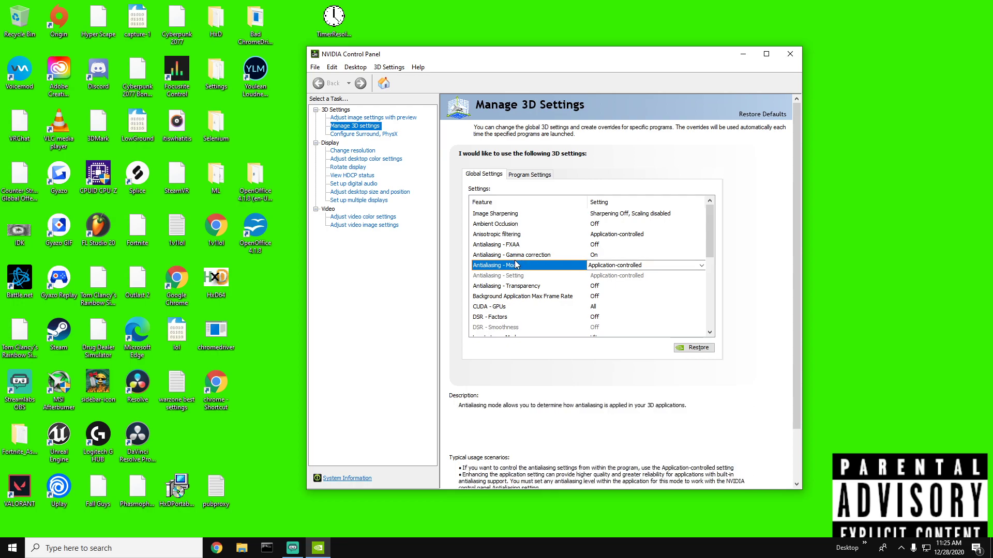
pyautogui.click(493, 319)
# - Set Low Latency Mode to Ultra in the global 3D settings
pyautogui.moveTo(709, 227); pyautogui.dragTo(705, 254)
pyautogui.click(518, 288)
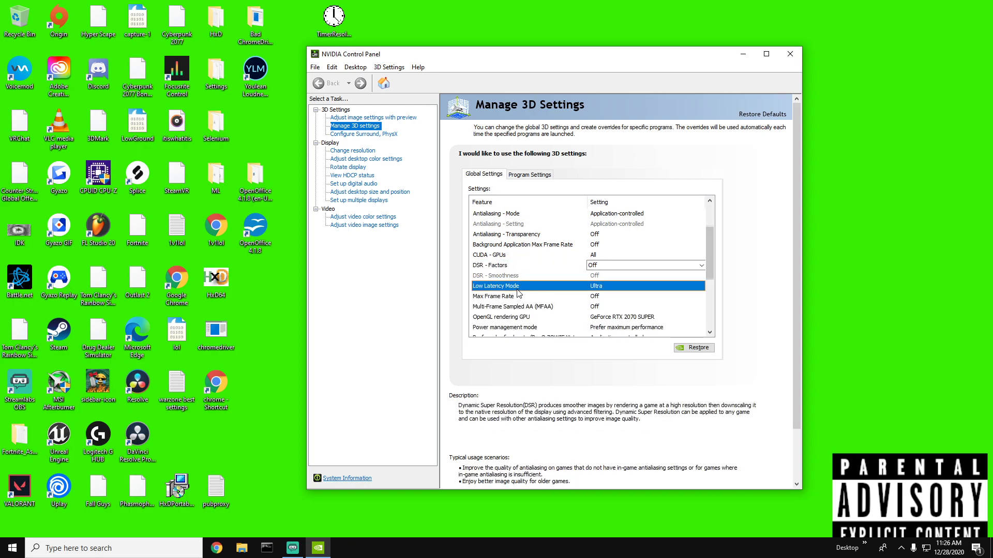
pyautogui.click(621, 289)
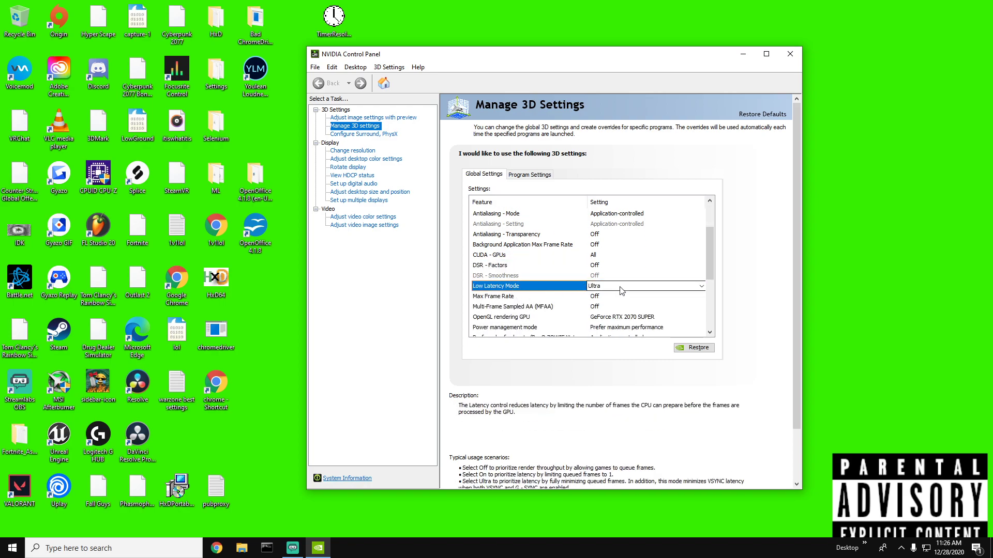
pyautogui.click(621, 290)
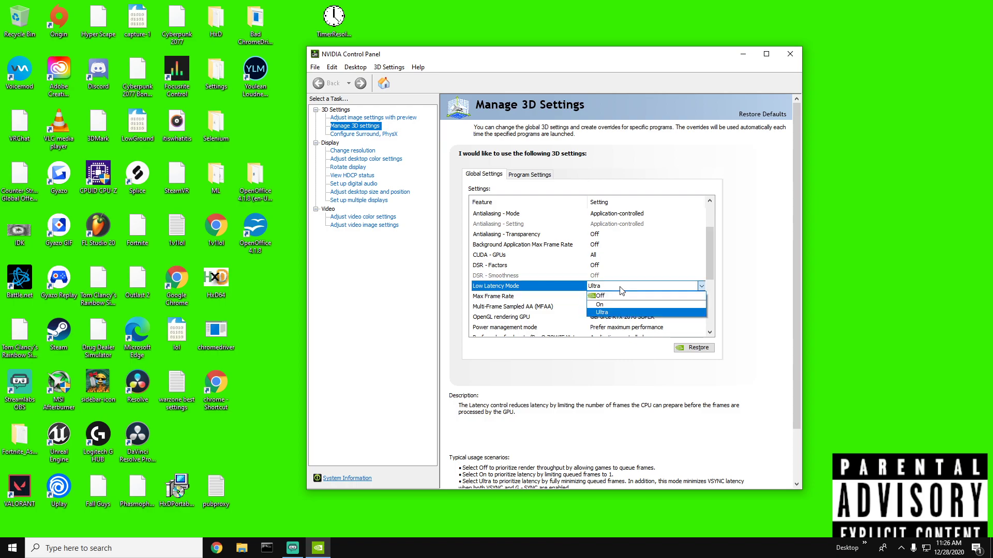
pyautogui.click(626, 313)
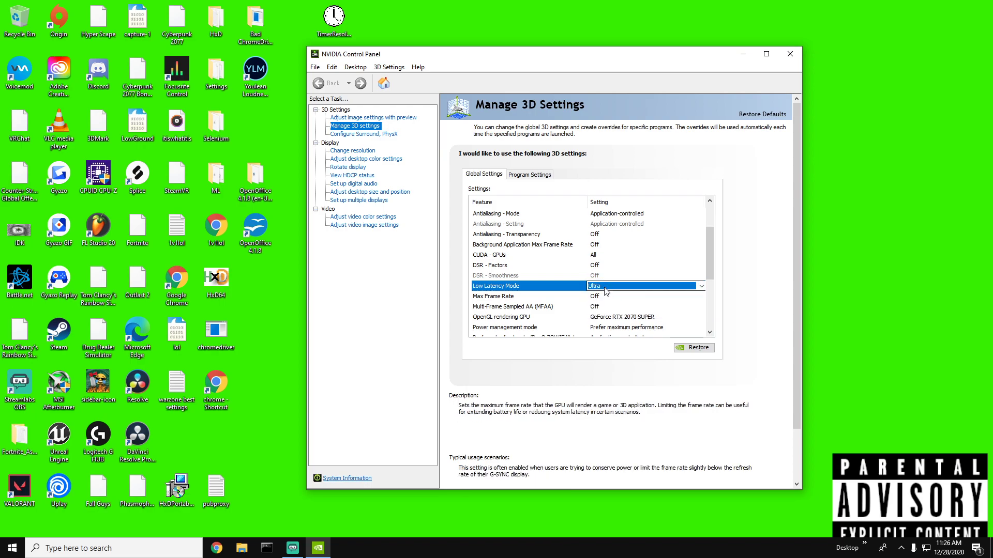
# - Check the Max Frame Rate and OpenGL rendering GPU entries, and set Preferred refresh rate to Application-controlled
pyautogui.click(516, 298)
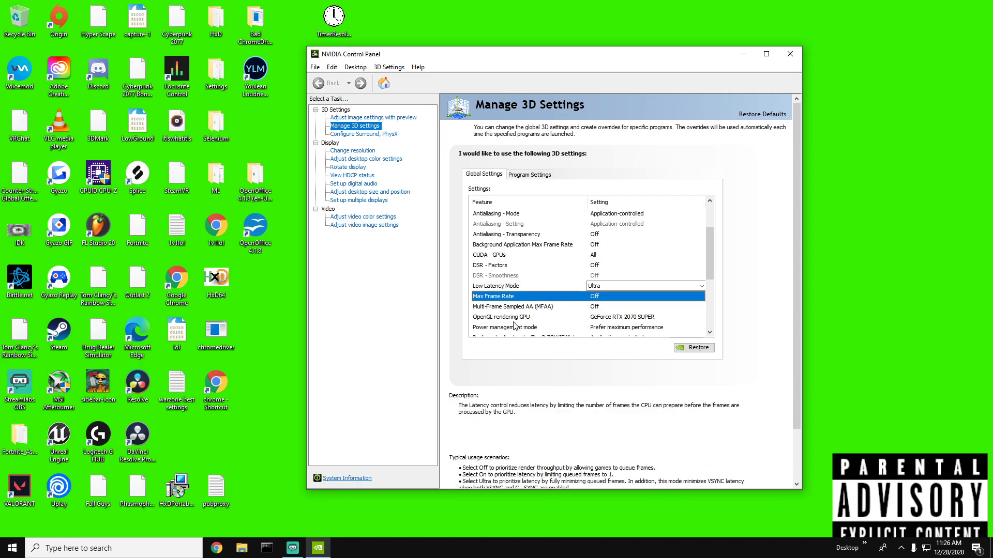
pyautogui.click(512, 319)
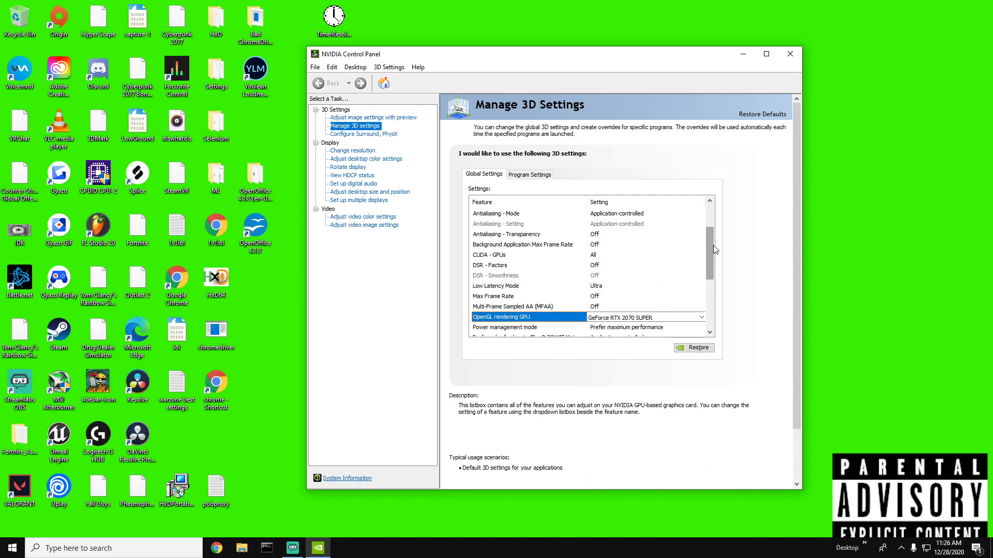
pyautogui.scroll(-2, 713, 248)
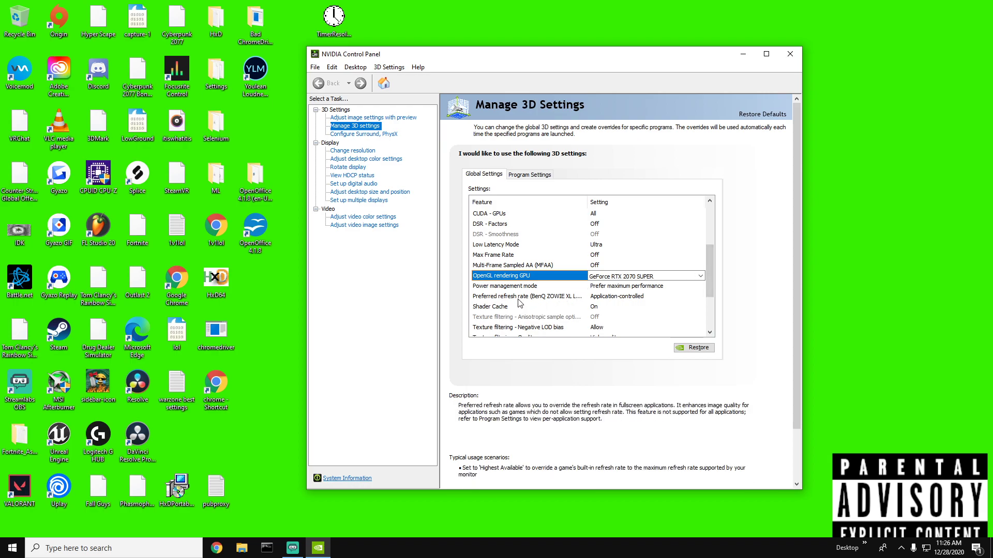
pyautogui.click(519, 302)
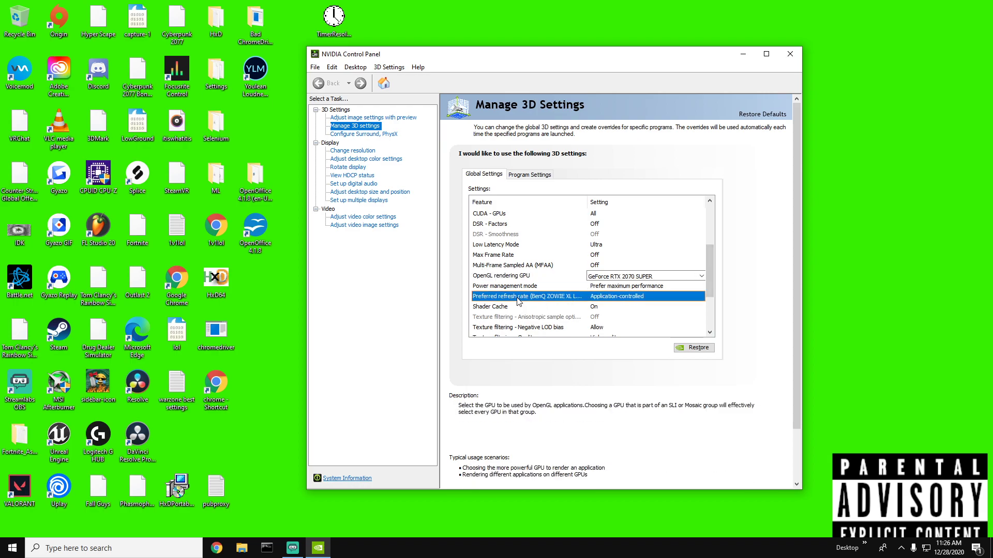
pyautogui.click(622, 299)
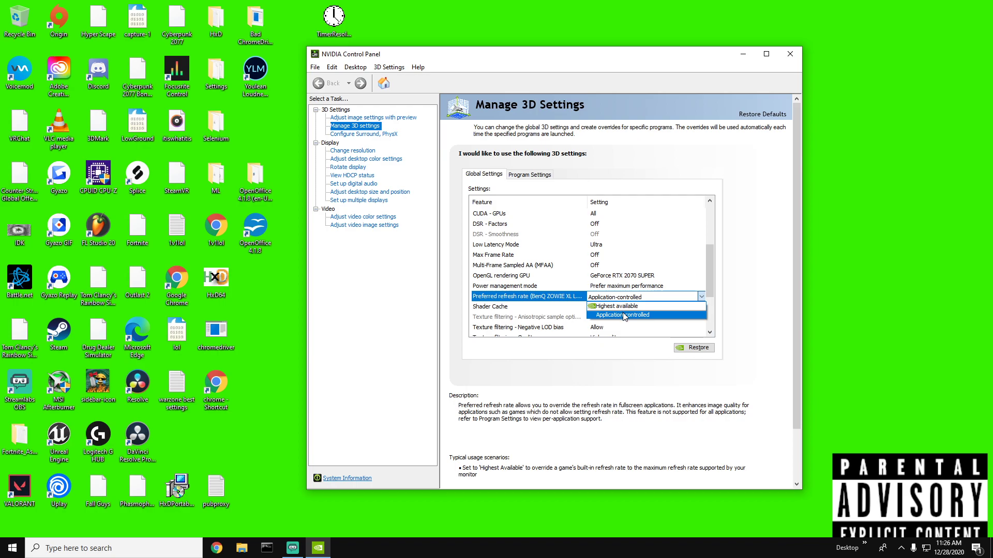
pyautogui.click(624, 315)
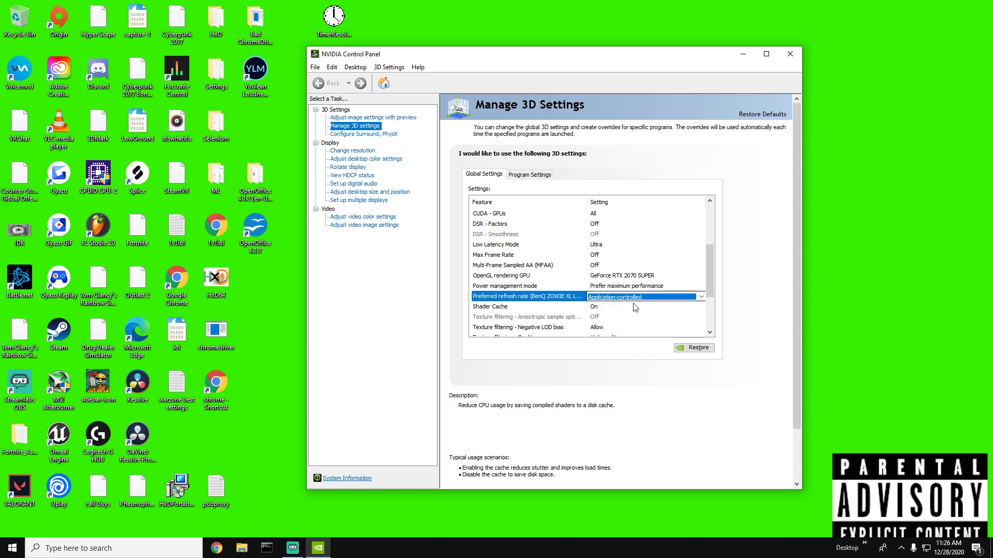
# - Check the Shader Cache entry and set Texture filtering - Negative LOD bias to Allow
pyautogui.moveTo(711, 283); pyautogui.dragTo(713, 294)
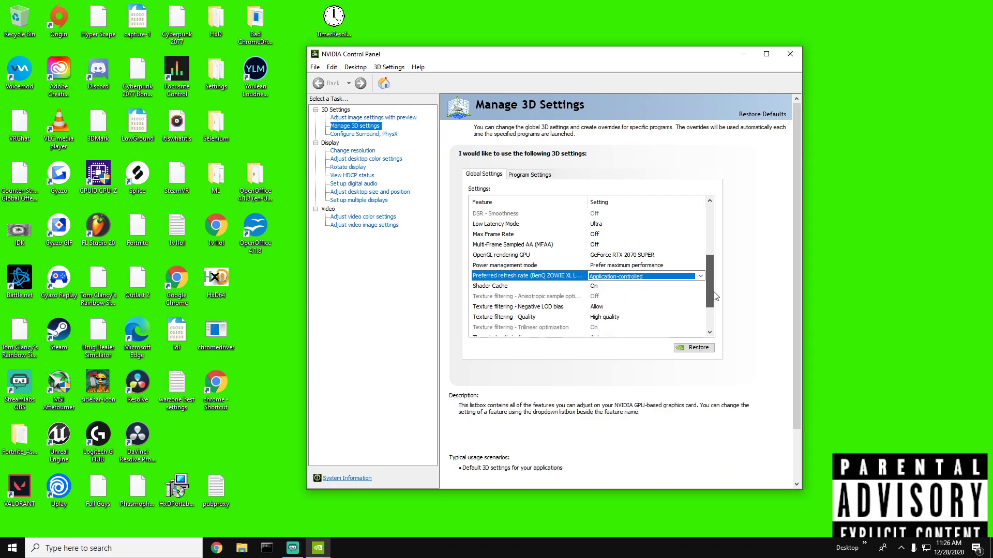
pyautogui.click(530, 289)
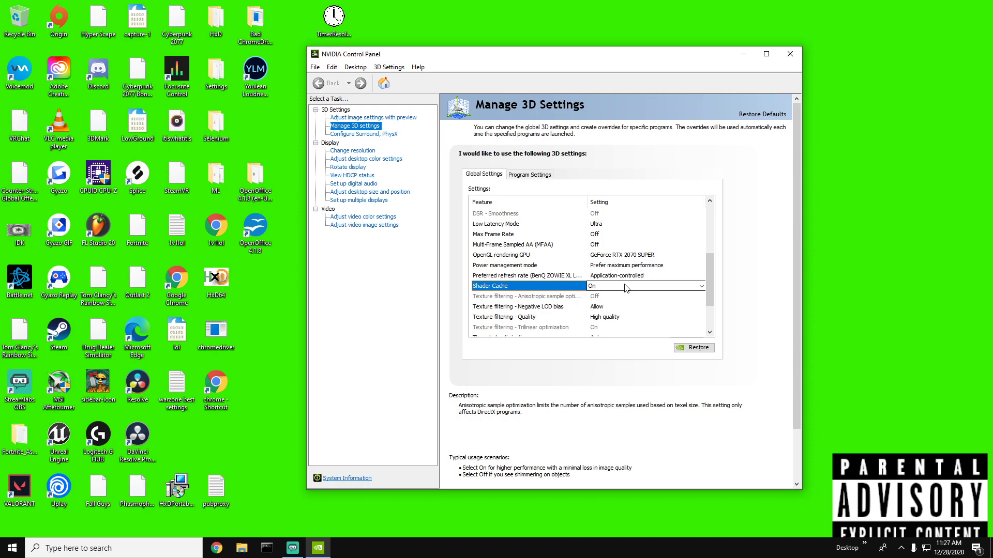
pyautogui.scroll(-2, 628, 300)
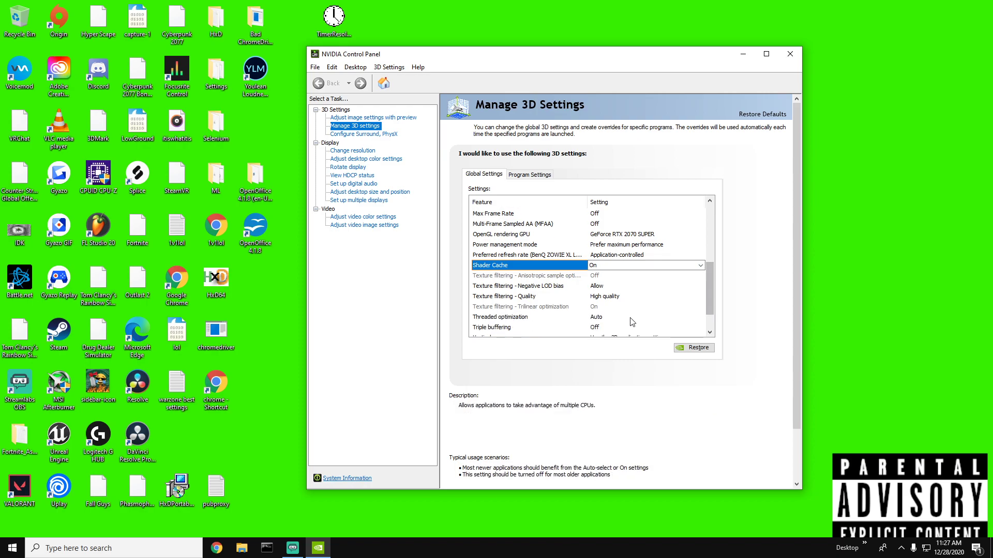
pyautogui.click(522, 290)
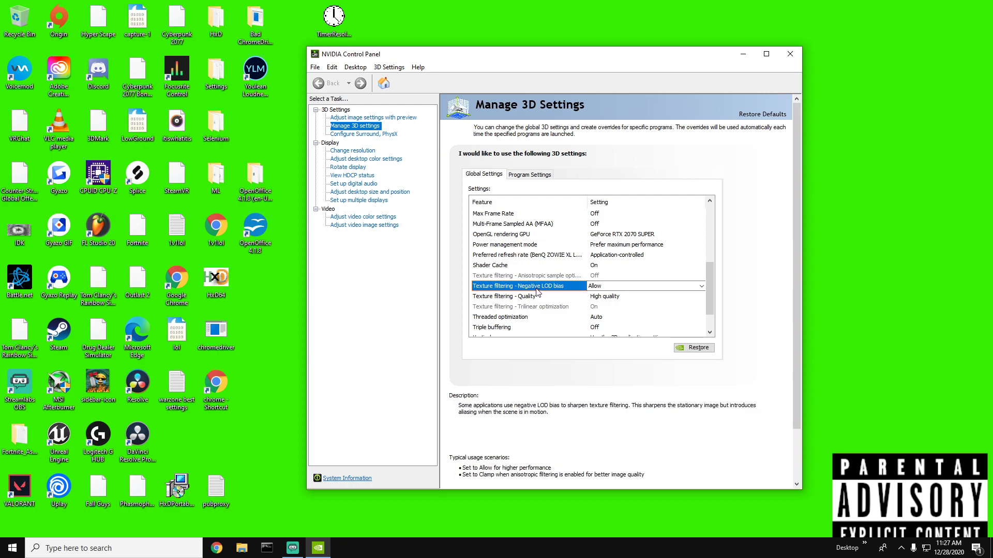
pyautogui.click(609, 288)
pyautogui.click(609, 297)
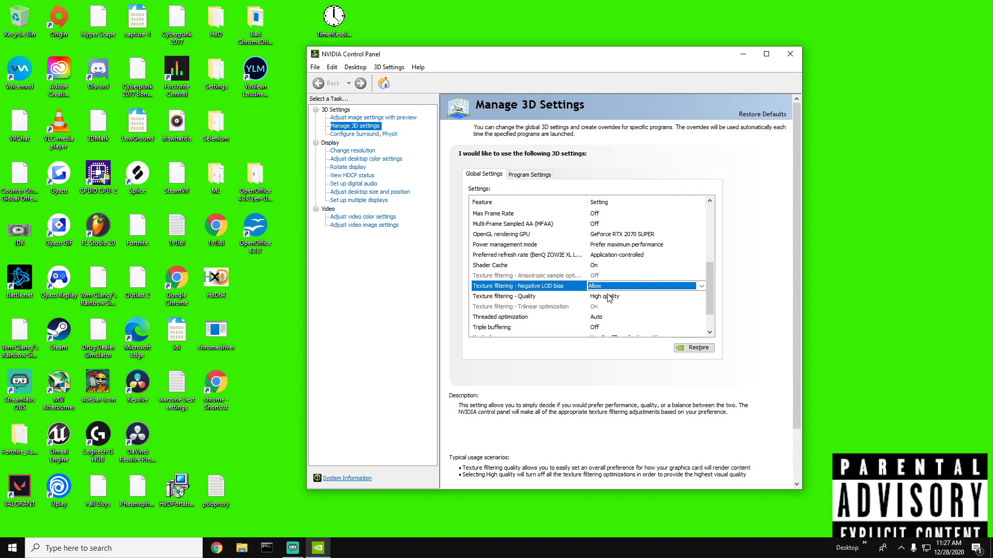
# - Set Texture filtering - Quality to High quality in the global 3D settings
pyautogui.click(611, 298)
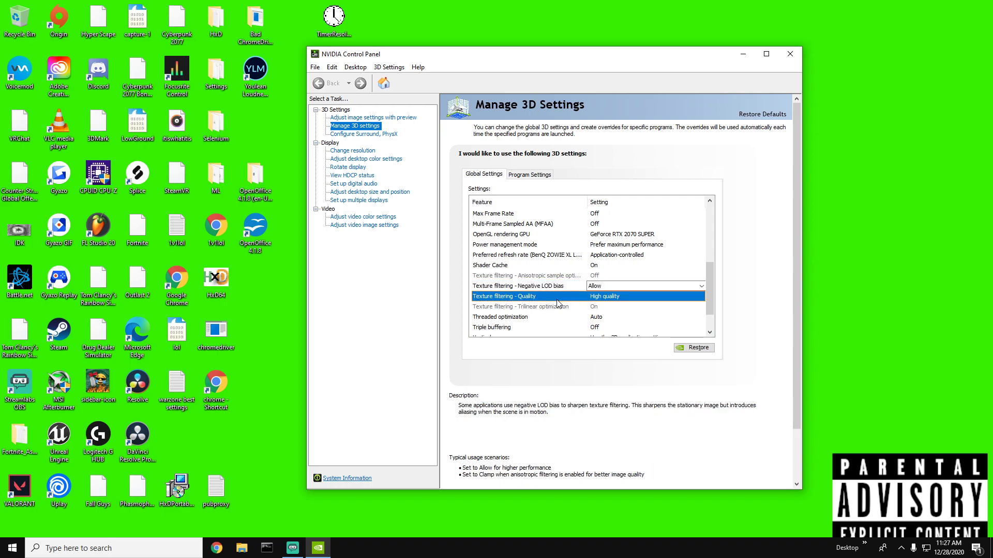
pyautogui.click(614, 298)
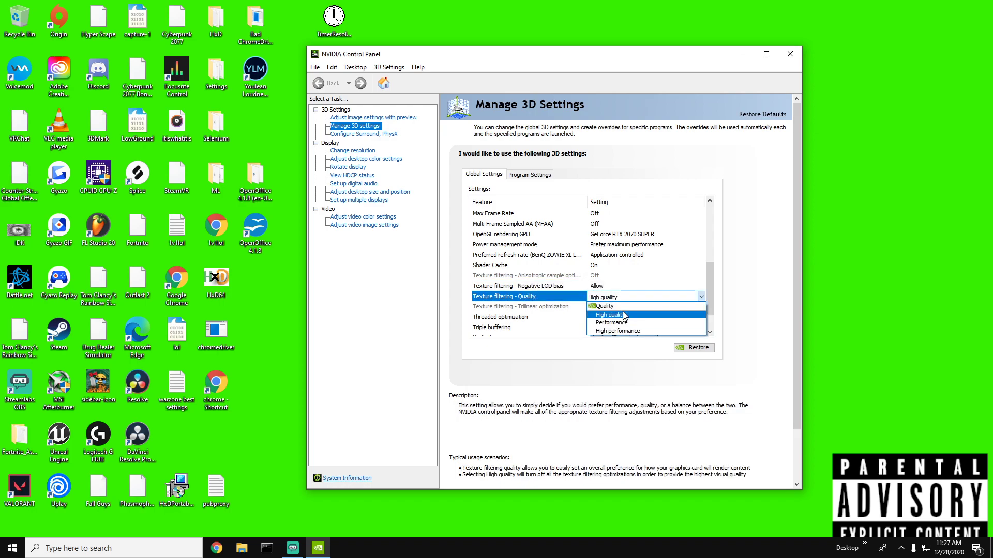
pyautogui.click(624, 315)
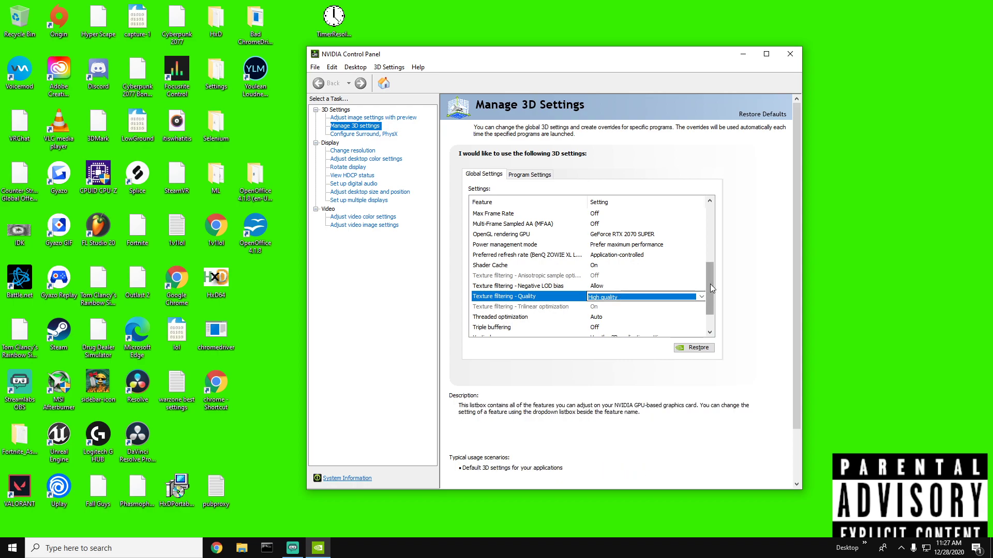
pyautogui.scroll(-1, 710, 283)
pyautogui.click(699, 267)
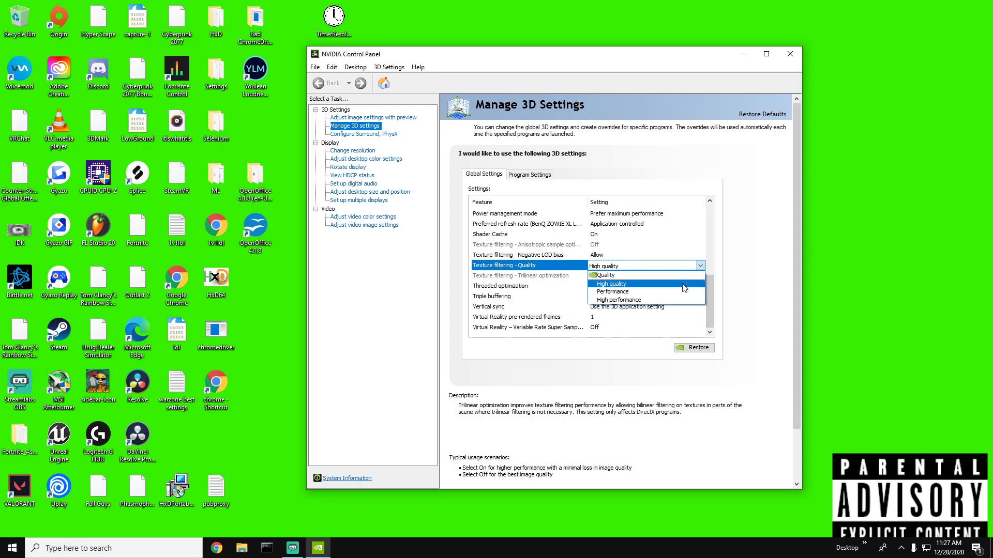
pyautogui.click(684, 284)
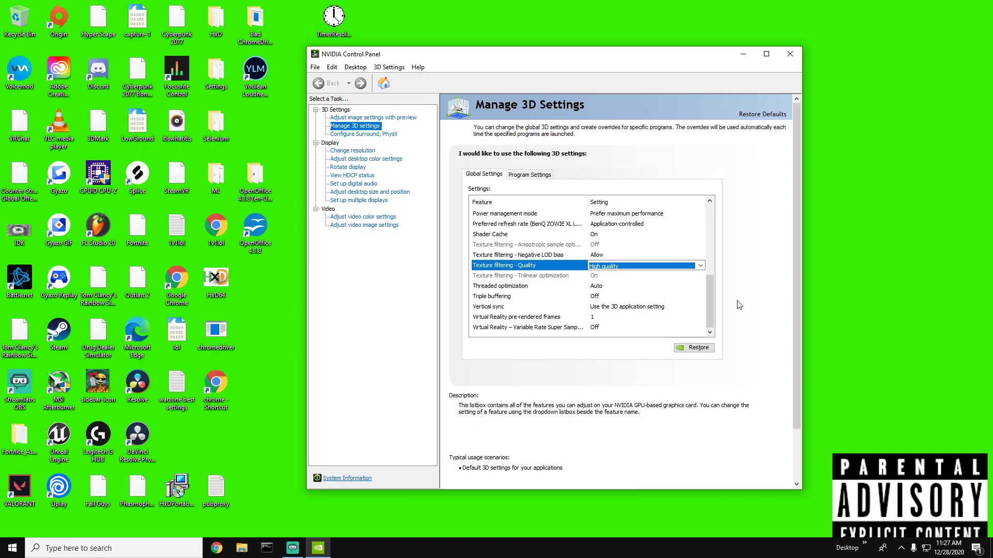
# - Check the Threaded optimization and Triple buffering entries, and set Vertical sync to Use the 3D application setting
pyautogui.click(515, 290)
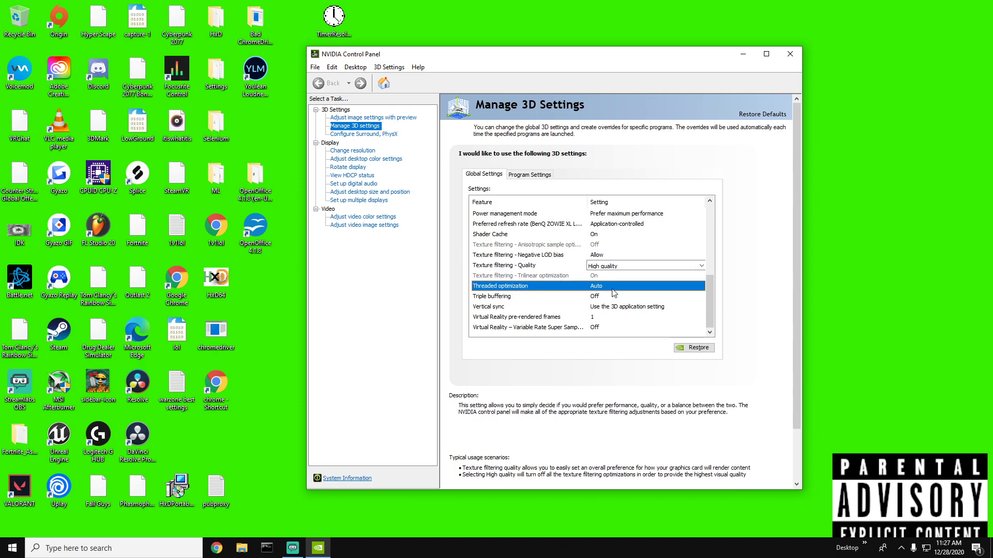
pyautogui.click(514, 297)
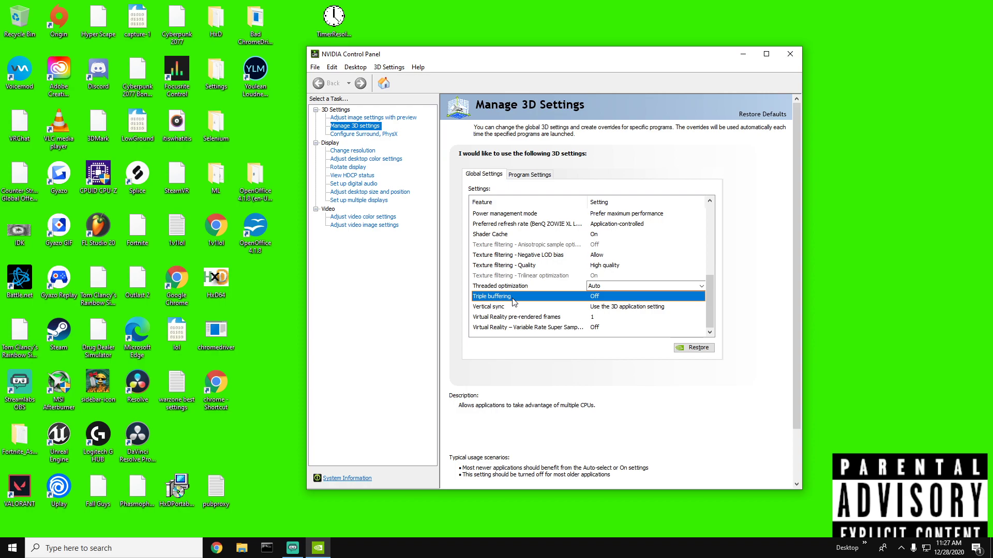
pyautogui.click(632, 309)
pyautogui.click(632, 309)
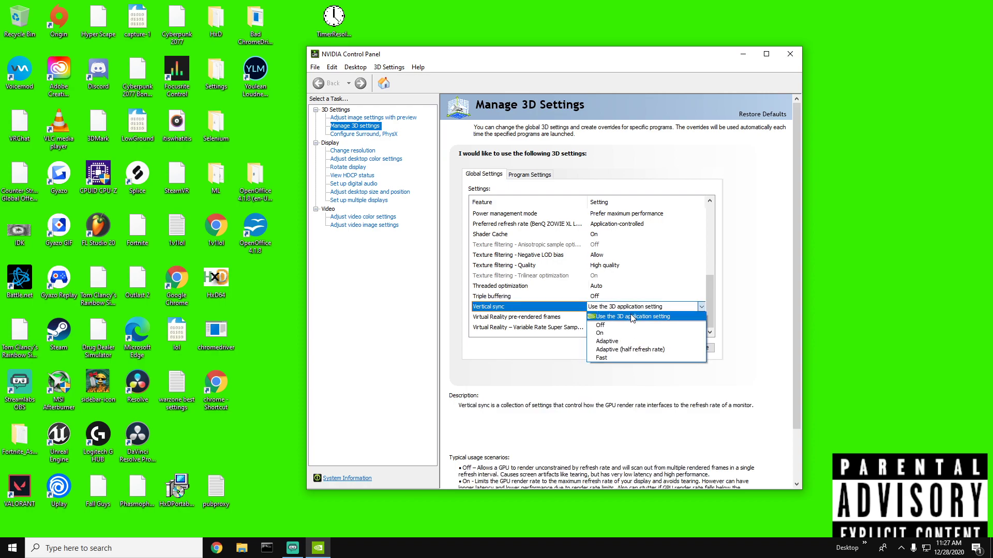
pyautogui.click(630, 317)
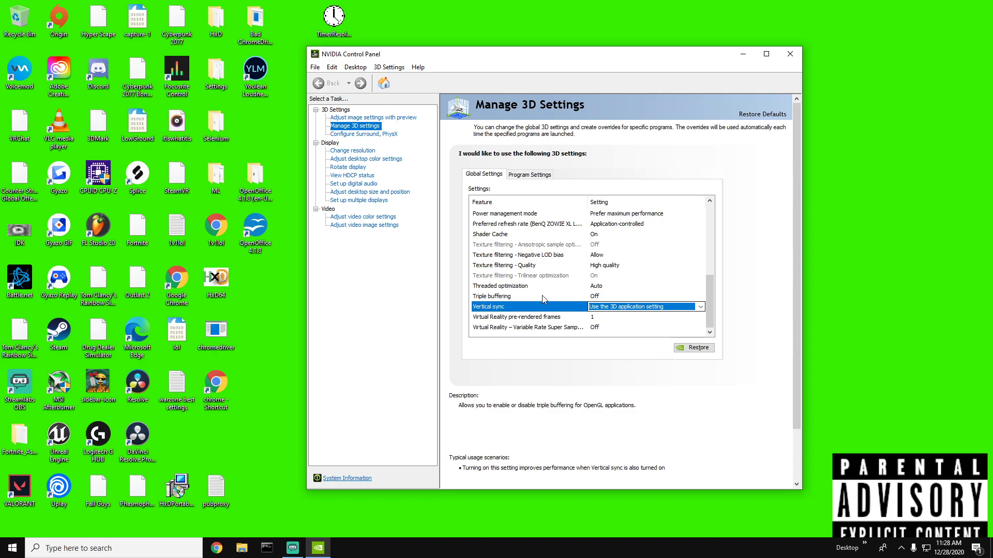
# - Close the NVIDIA Control Panel and open the Windows Graphics settings page
pyautogui.click(793, 56)
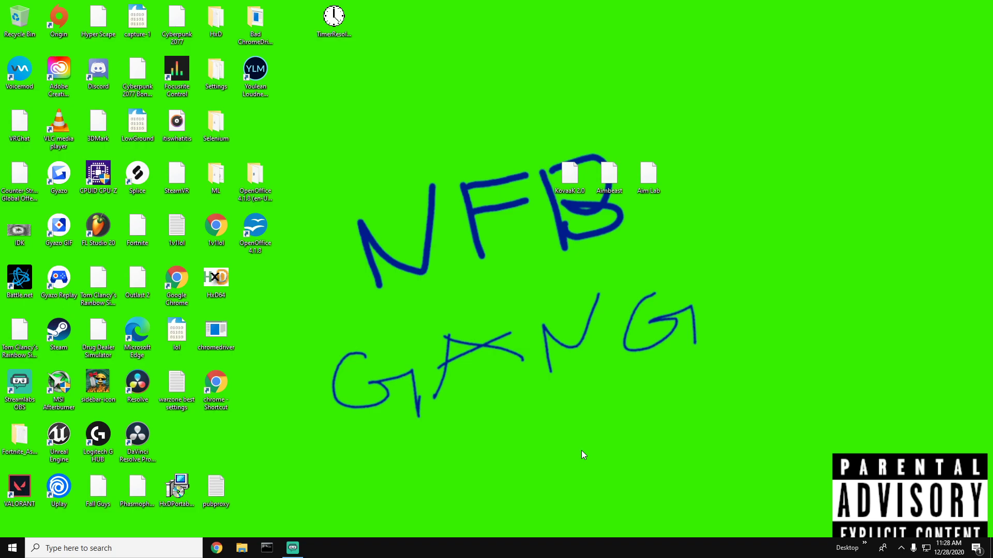
pyautogui.click(154, 547)
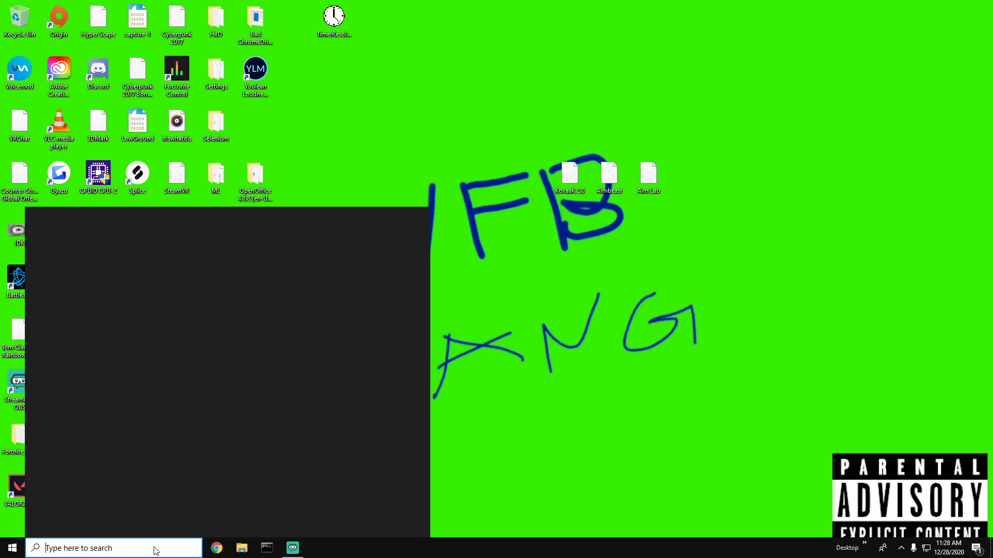
pyautogui.write('grap')
pyautogui.press('Return')
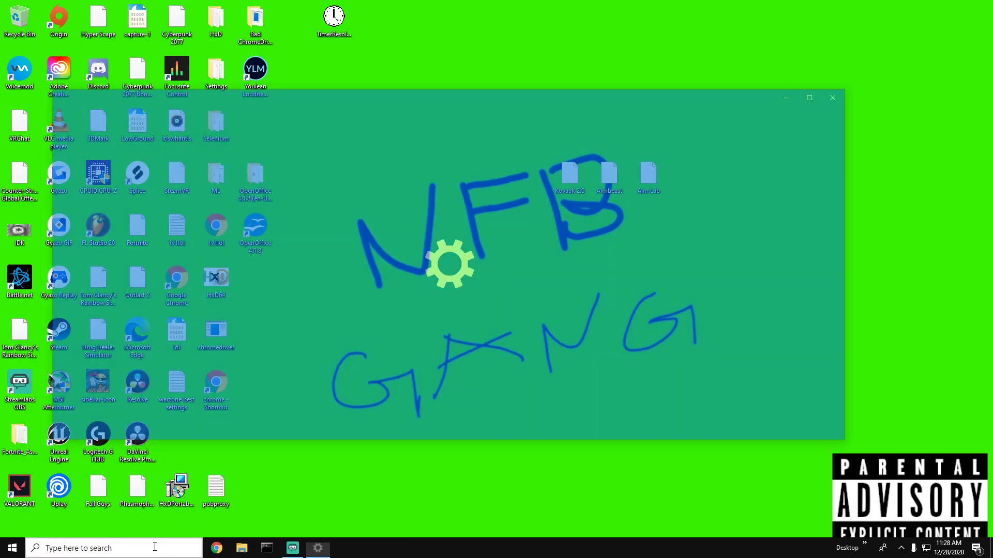
pyautogui.moveTo(314, 103); pyautogui.dragTo(433, 81)
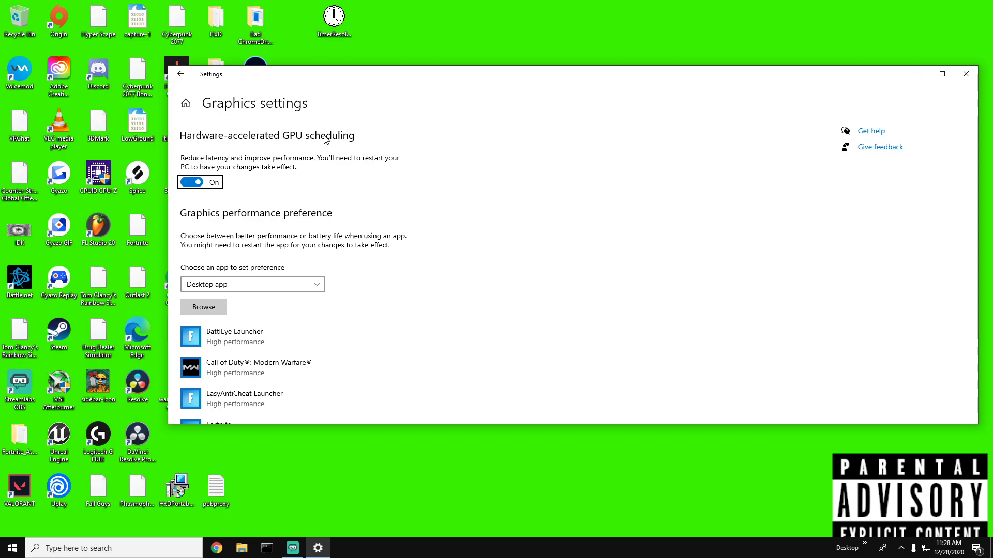
# - Look at the files offered for adding a desktop app to the graphics performance preferences, and cancel the selection
pyautogui.click(204, 307)
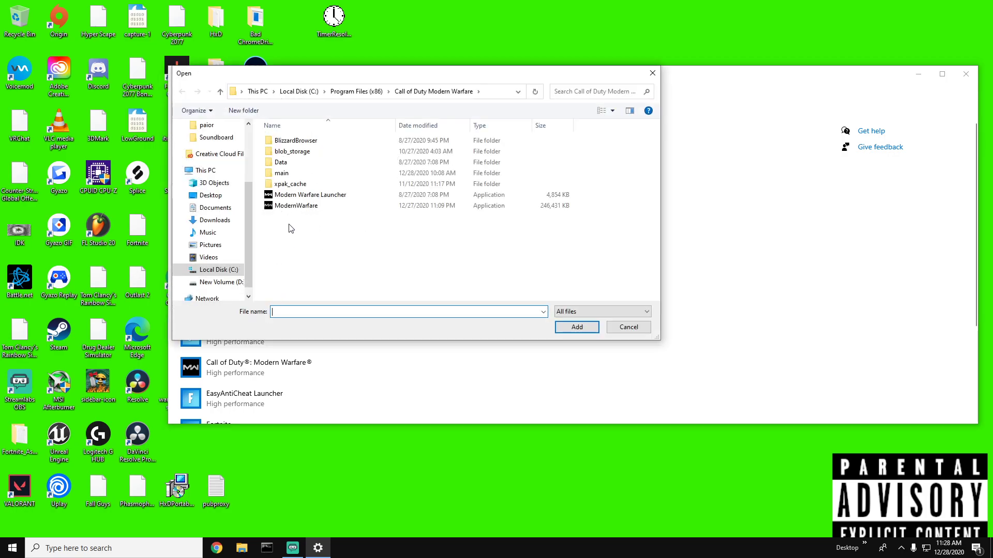
pyautogui.click(622, 326)
# - In File Explorer, go to C:\Program Files (x86)\Call of Duty Modern Warfare and select the ModernWarfare application
pyautogui.click(241, 548)
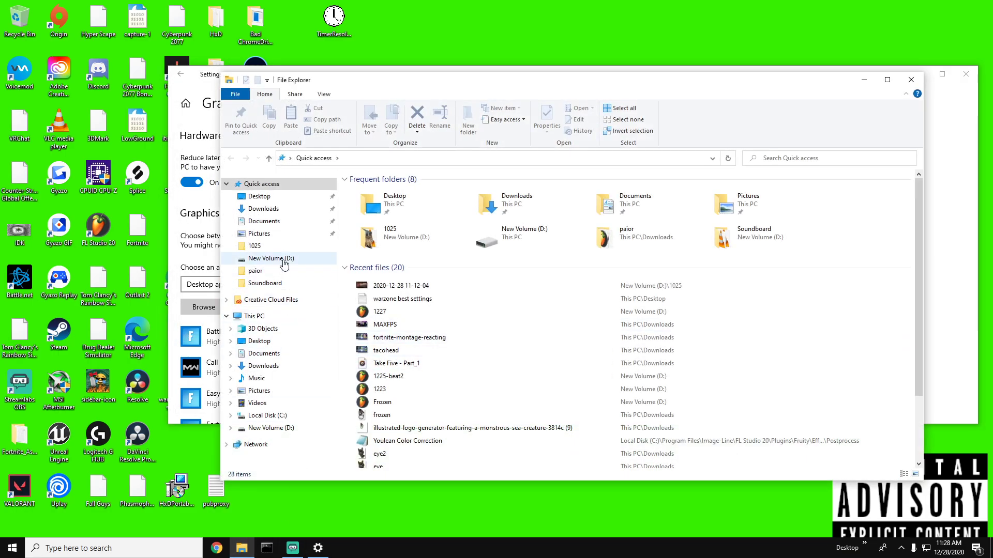
pyautogui.click(283, 260)
pyautogui.click(289, 416)
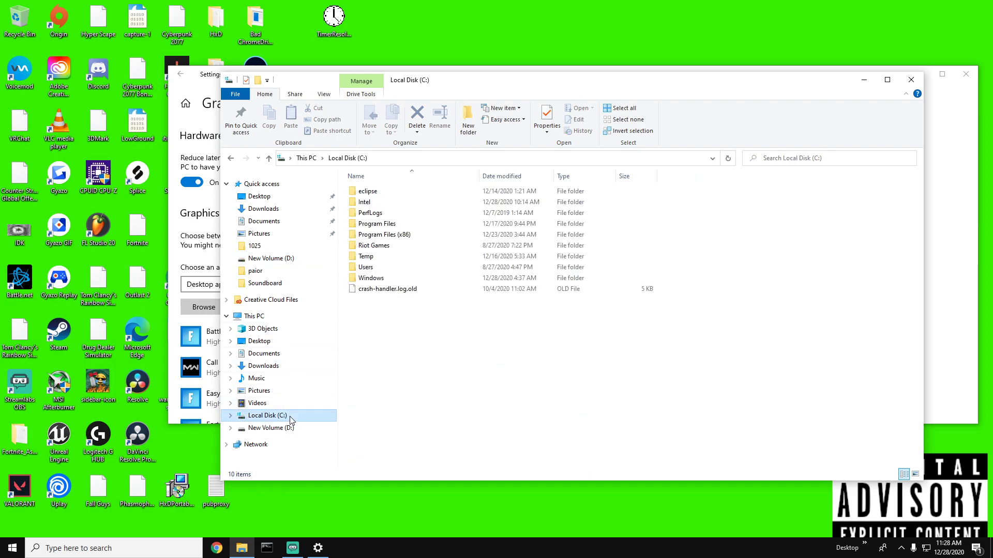
pyautogui.doubleClick(393, 224)
pyautogui.scroll(-5, 422, 307)
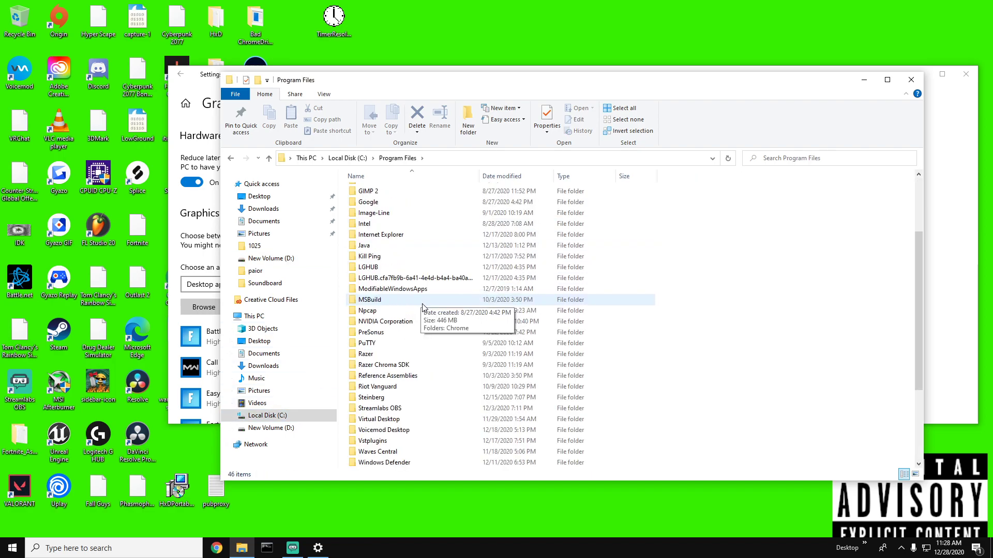
pyautogui.scroll(2, 422, 307)
pyautogui.click(284, 416)
pyautogui.doubleClick(413, 235)
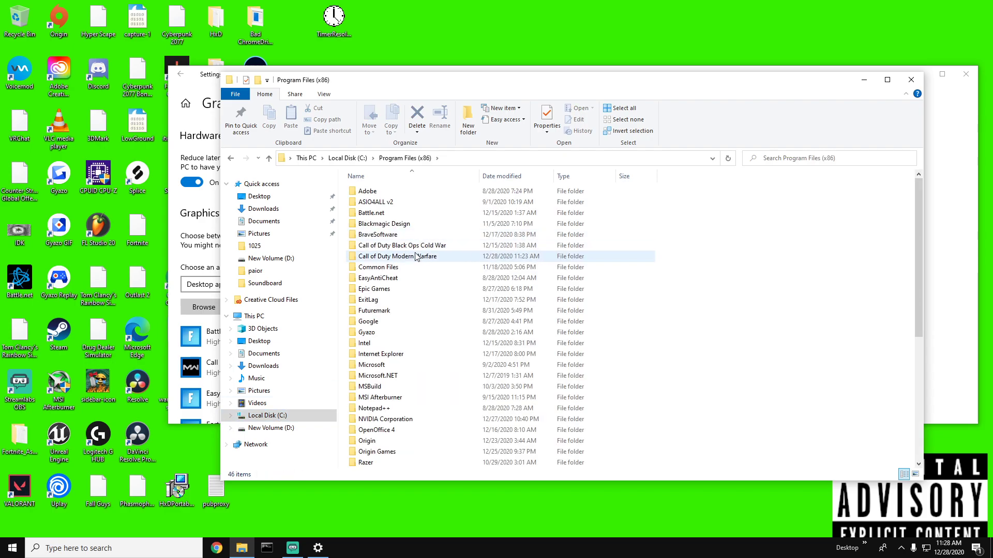
pyautogui.doubleClick(416, 257)
pyautogui.scroll(-8, 412, 290)
pyautogui.click(378, 378)
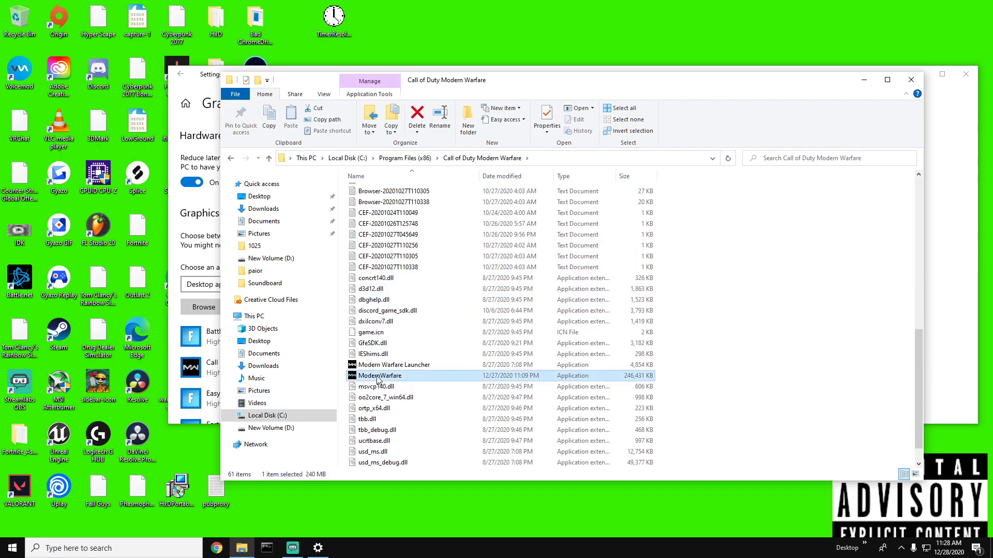
# - Turn Disable fullscreen optimizations on and back off in the ModernWarfare application's compatibility properties, and apply the properties
pyautogui.rightClick(377, 377)
pyautogui.click(398, 373)
pyautogui.click(473, 286)
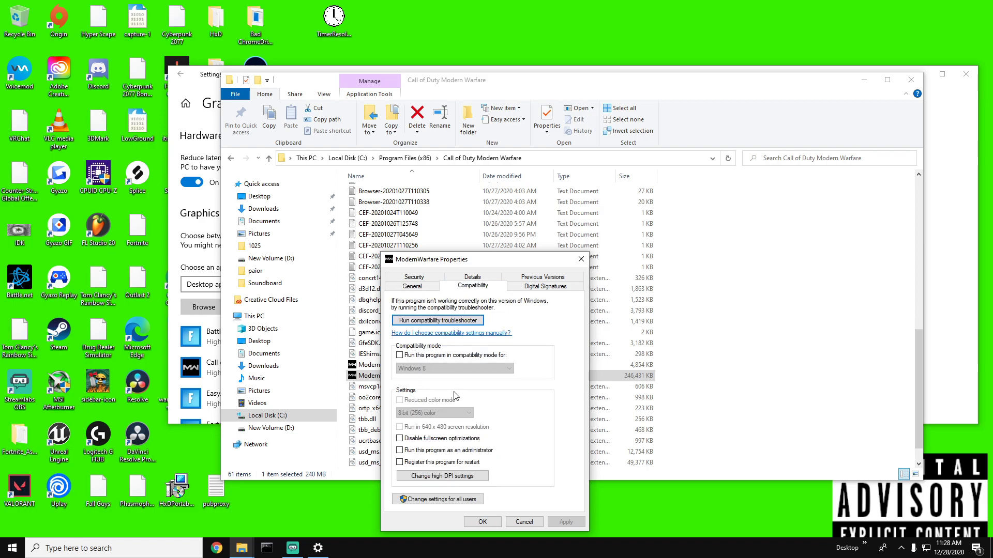
pyautogui.click(399, 439)
pyautogui.click(400, 439)
pyautogui.click(565, 522)
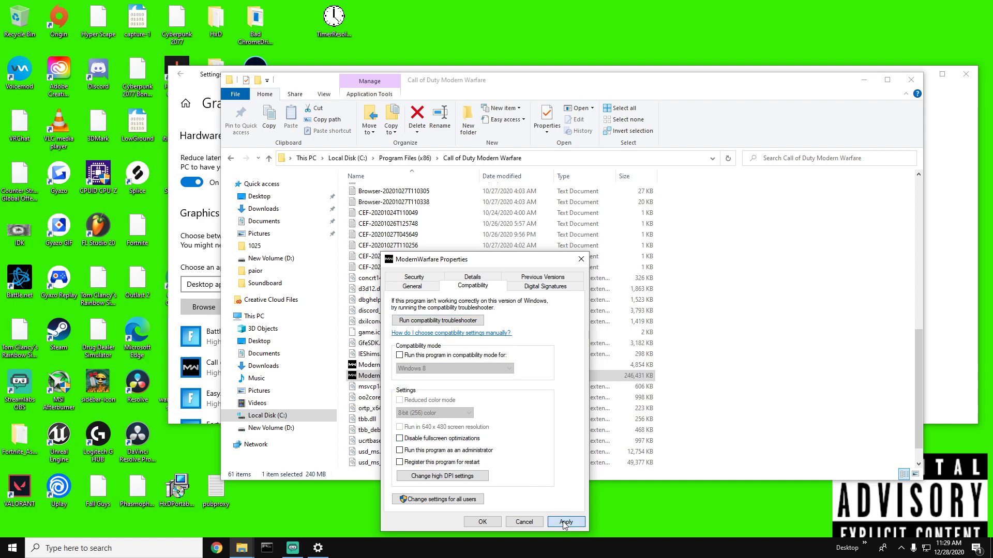
pyautogui.click(483, 522)
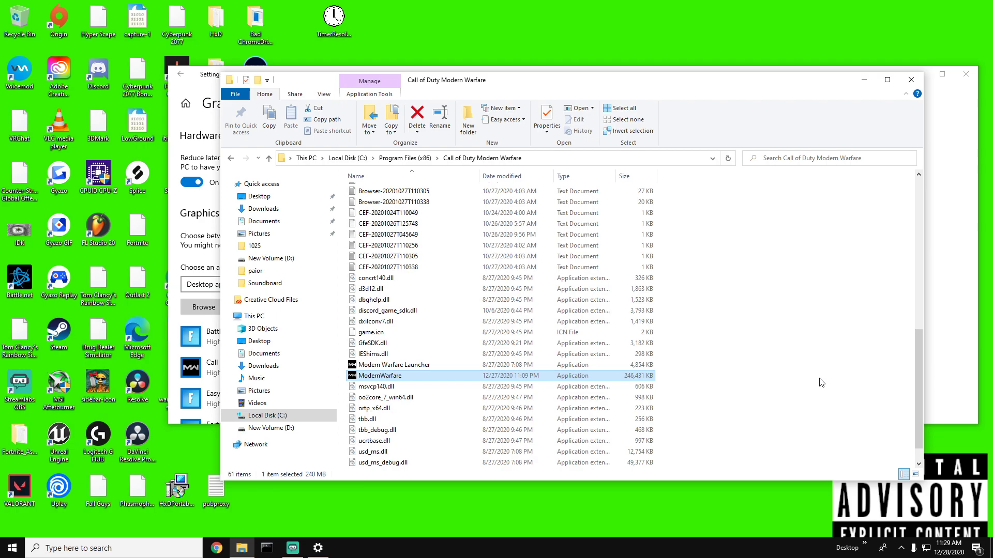
# - Review the compatibility options in the ModernWarfare application's properties, then close the properties and move the folder window aside
pyautogui.rightClick(380, 375)
pyautogui.click(412, 366)
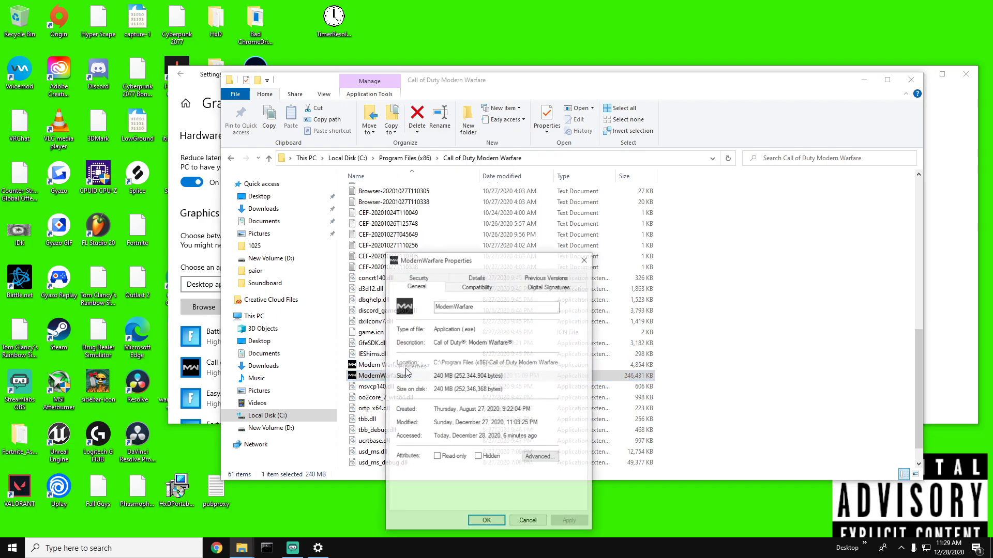
pyautogui.click(476, 286)
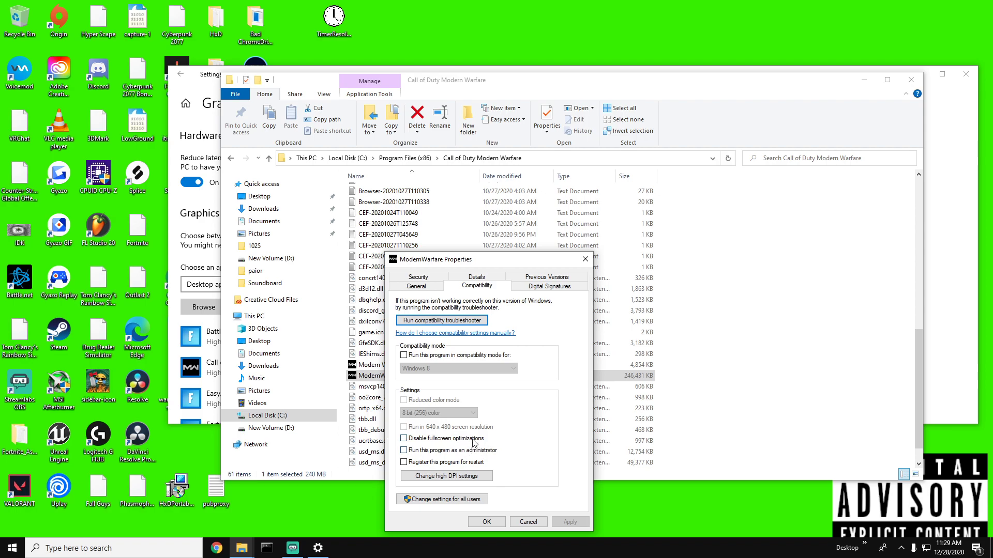
pyautogui.click(486, 522)
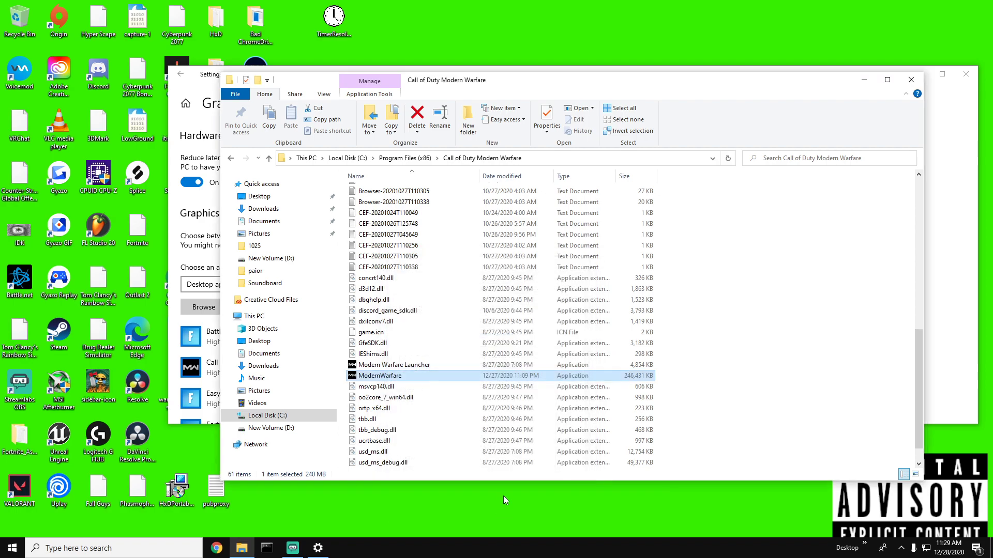
pyautogui.click(743, 411)
pyautogui.moveTo(395, 86); pyautogui.dragTo(472, 90)
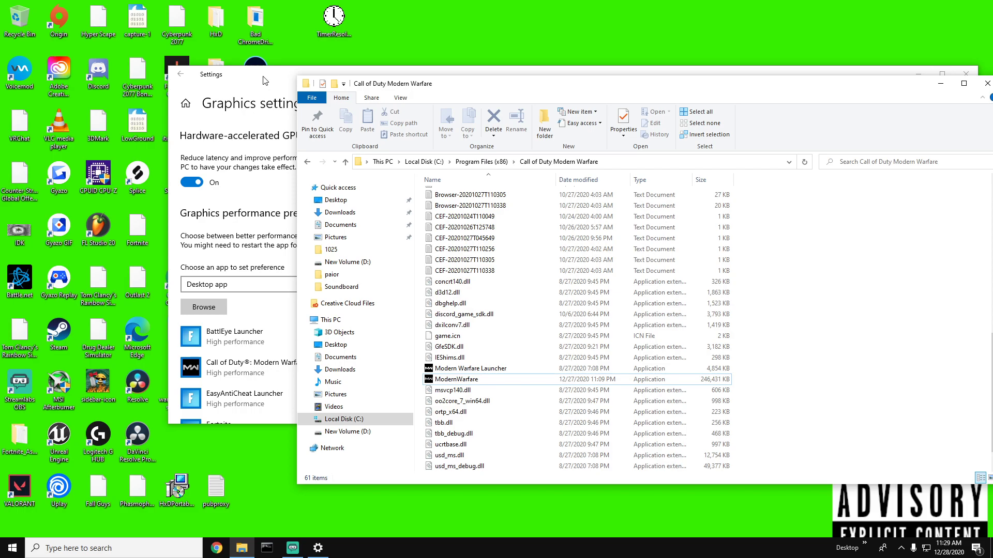
# - Search Windows for the Game Mode settings, check the Game Mode switch, and close the Settings window
pyautogui.click(112, 547)
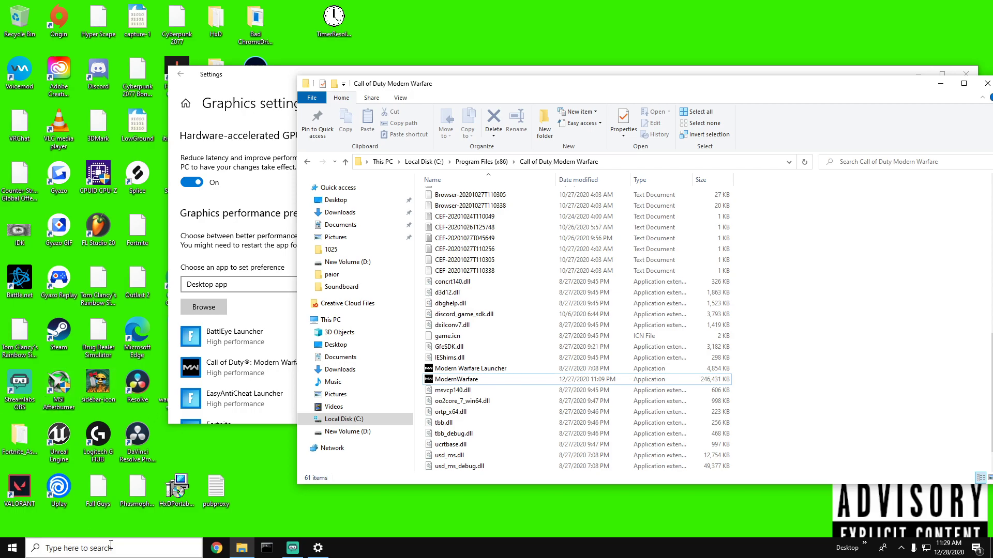
pyautogui.write('game')
pyautogui.press('Return')
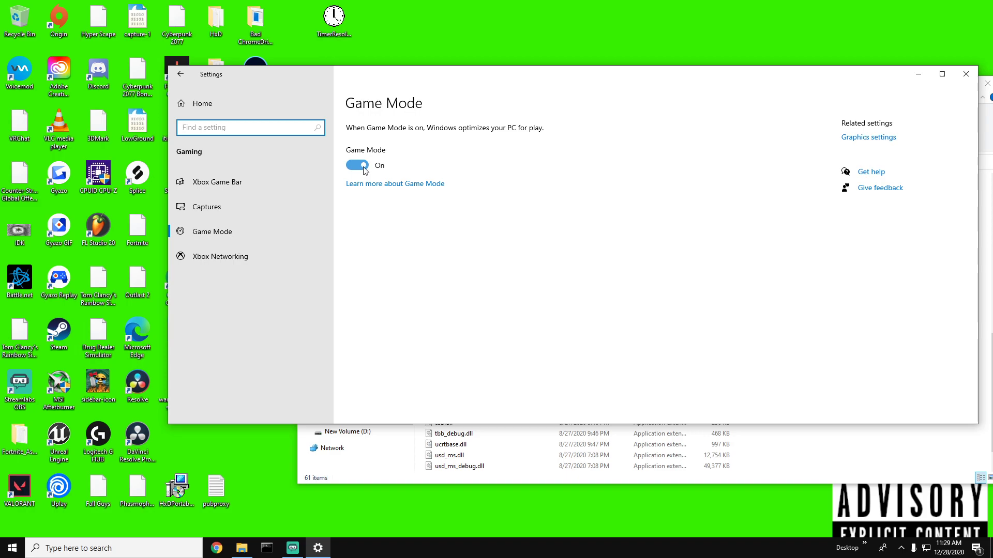
pyautogui.moveTo(418, 73); pyautogui.dragTo(399, 107)
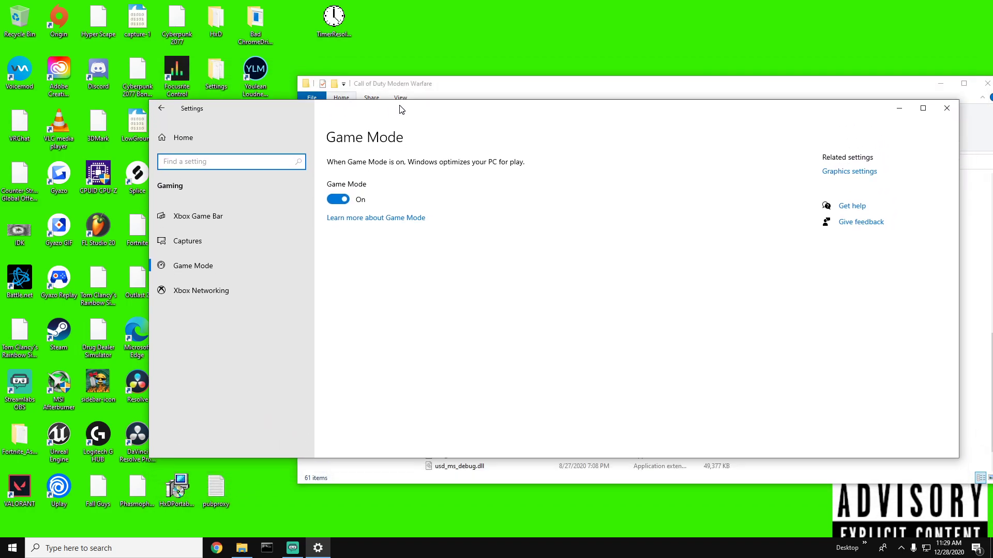
pyautogui.click(382, 528)
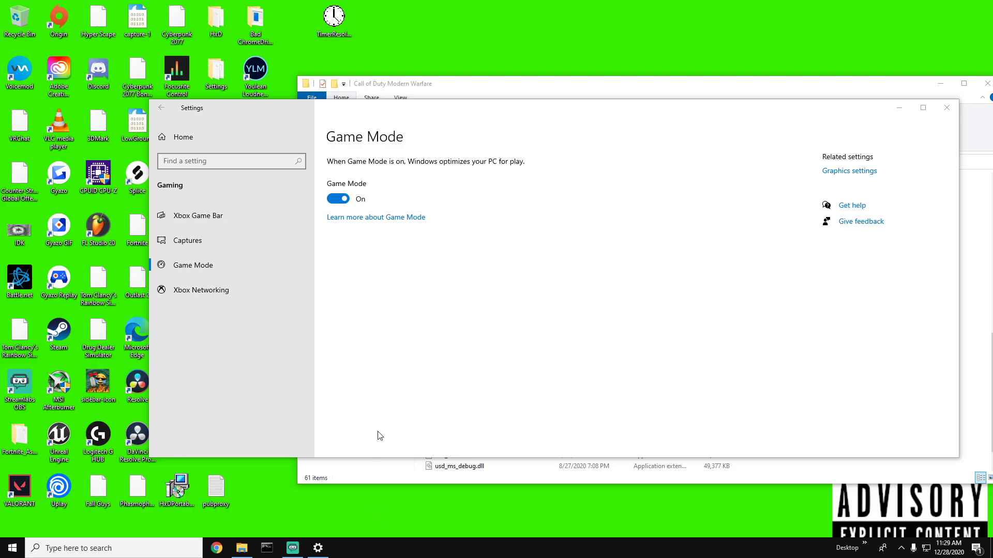
pyautogui.click(454, 320)
pyautogui.moveTo(461, 117); pyautogui.dragTo(437, 133)
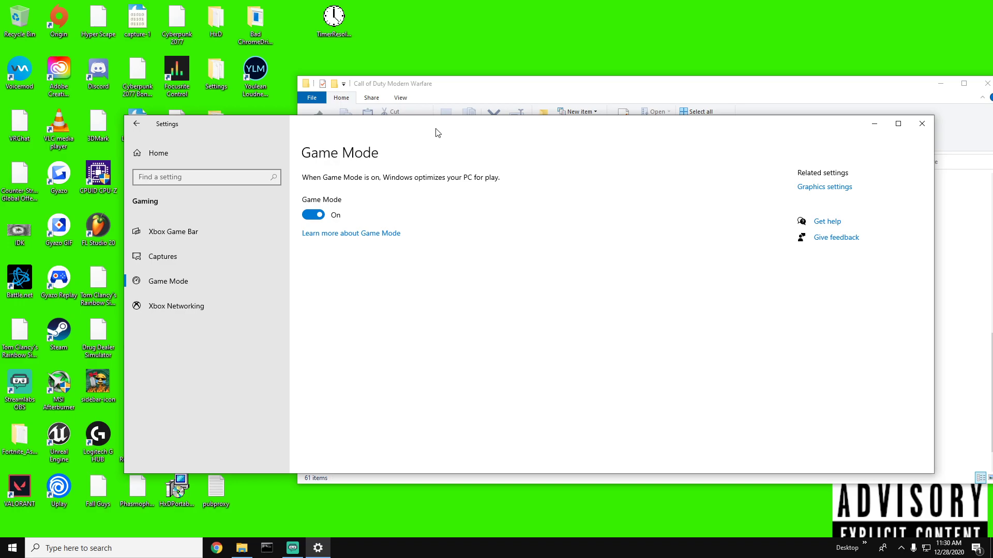
pyautogui.click(921, 124)
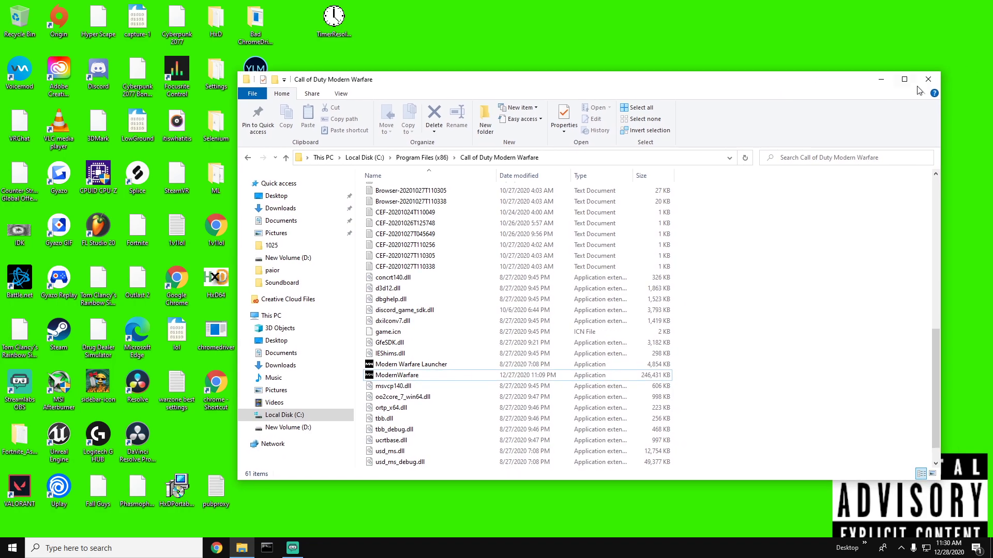